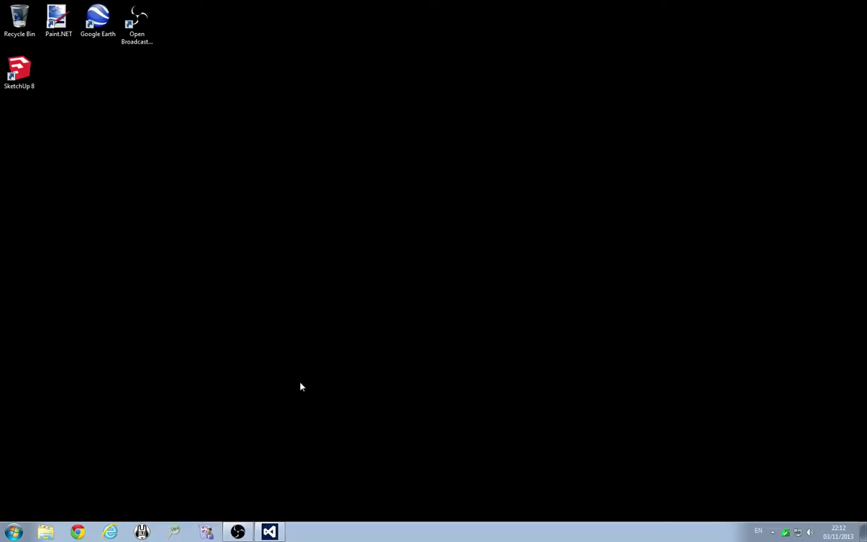
Load code.google.com/p/voice-activated-checklists/ in Internet Explorer by pasting the address.
left_click(46, 532)
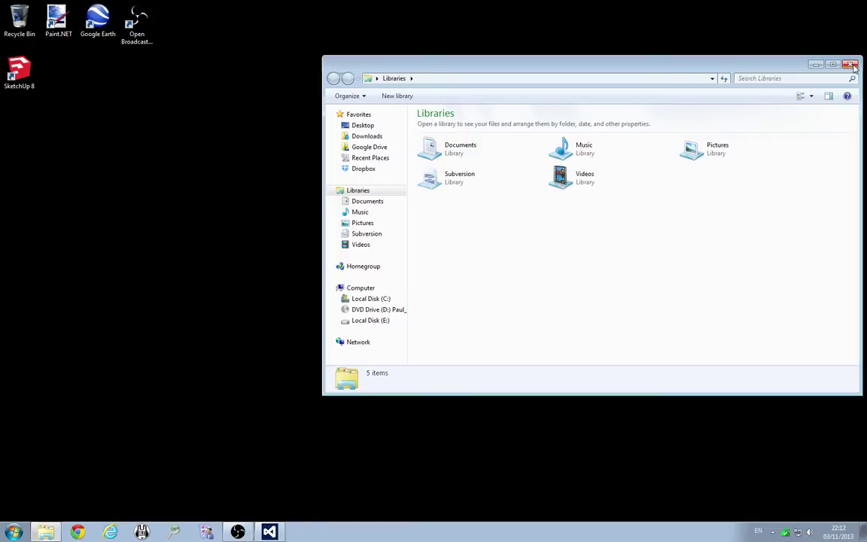
left_click(814, 65)
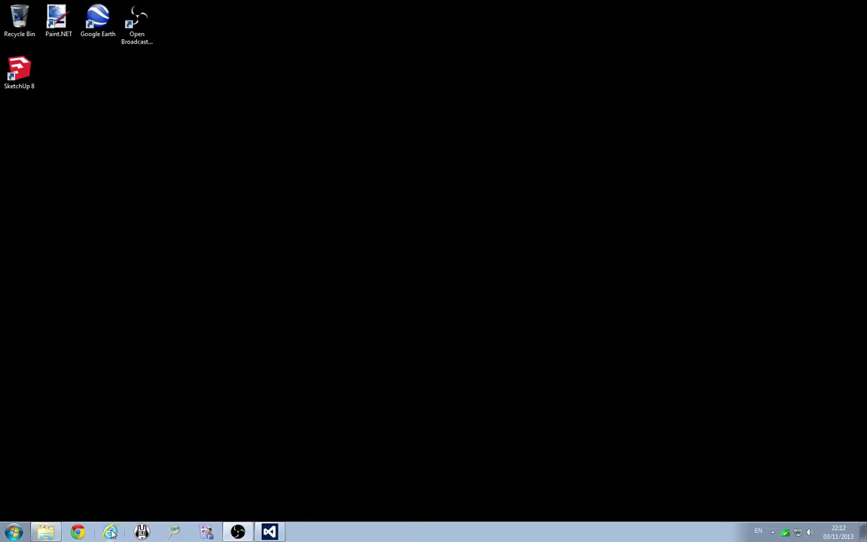
left_click(109, 532)
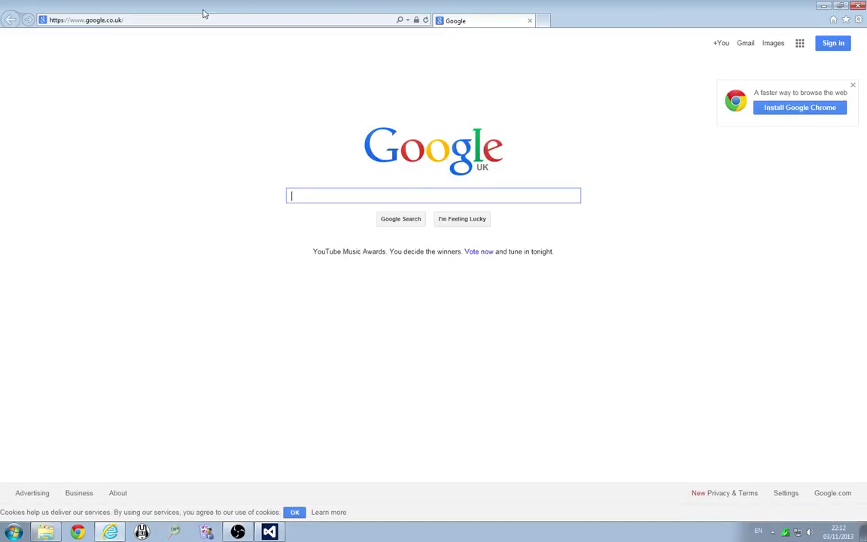
left_click(199, 20)
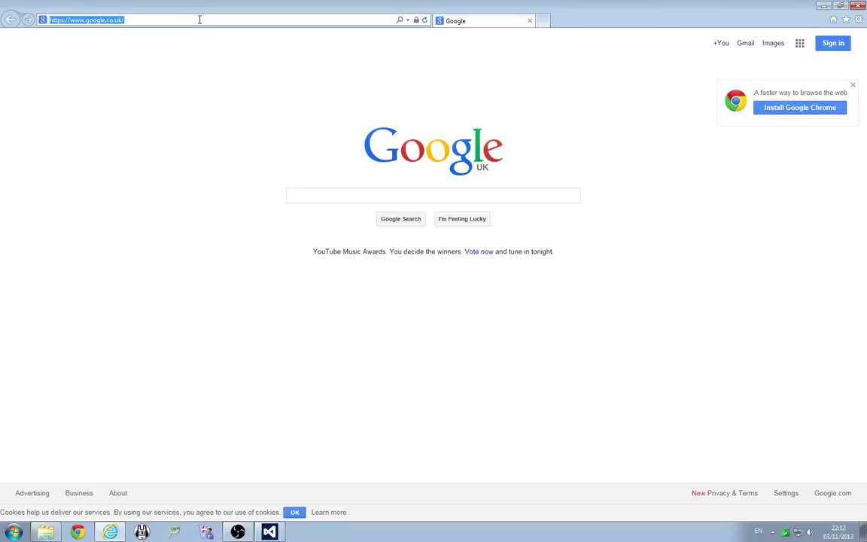
type("https://code.google.com/p/voice-activated-checklists/")
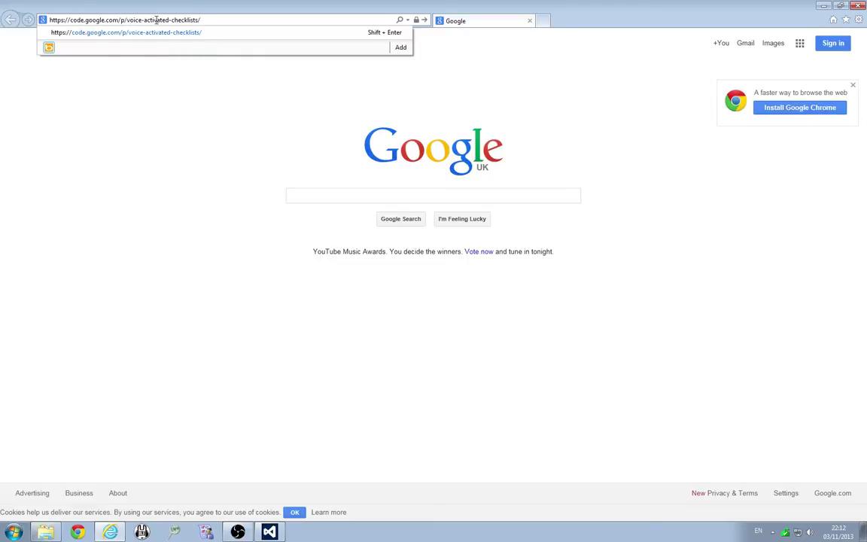
key("Return")
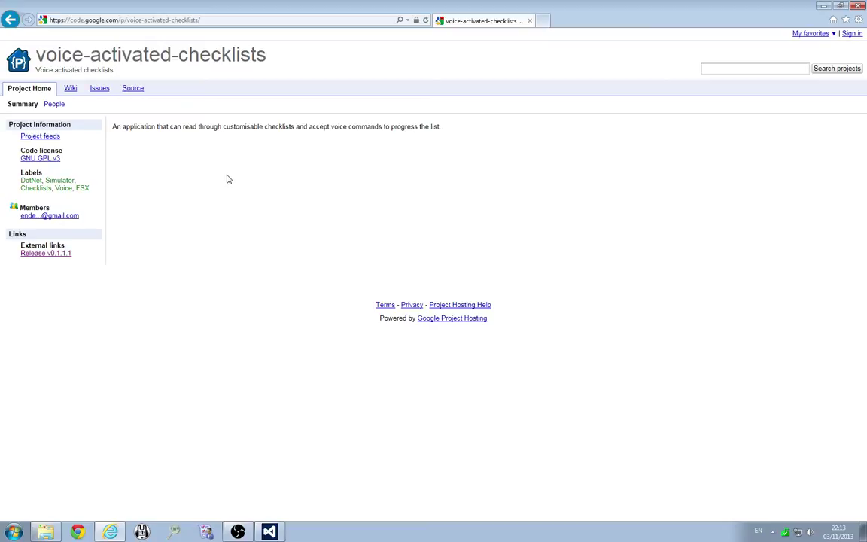
left_click(134, 89)
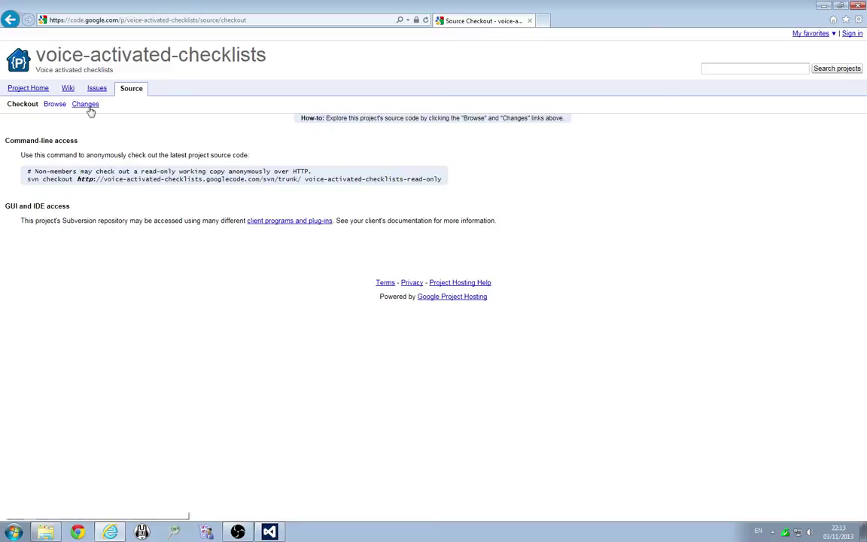
left_click(55, 105)
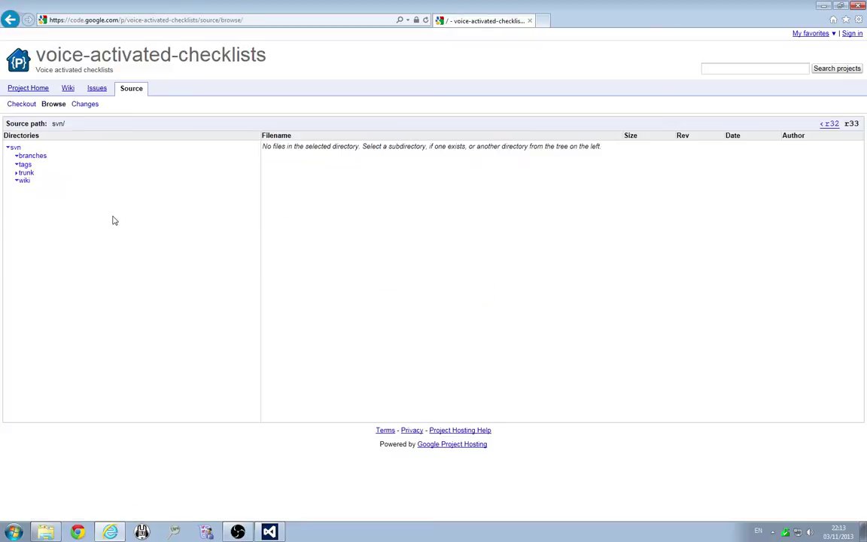
left_click(18, 175)
left_click(25, 190)
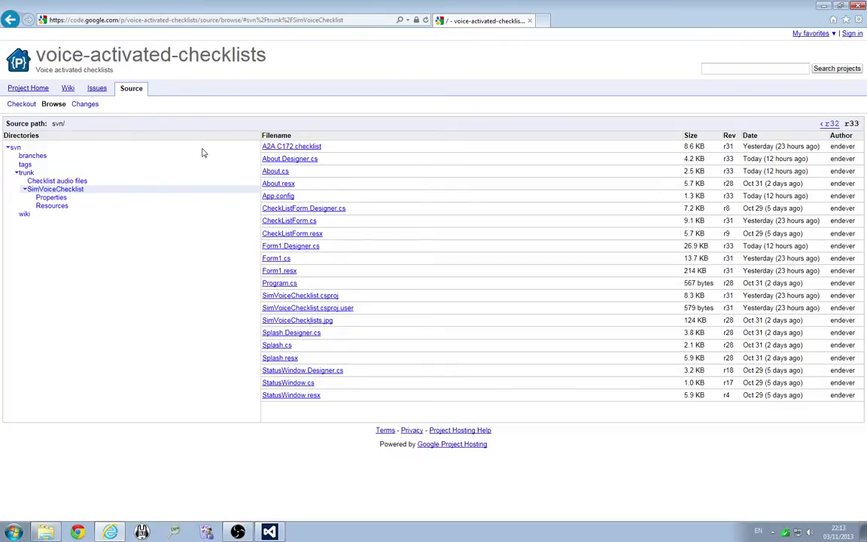
left_click(25, 89)
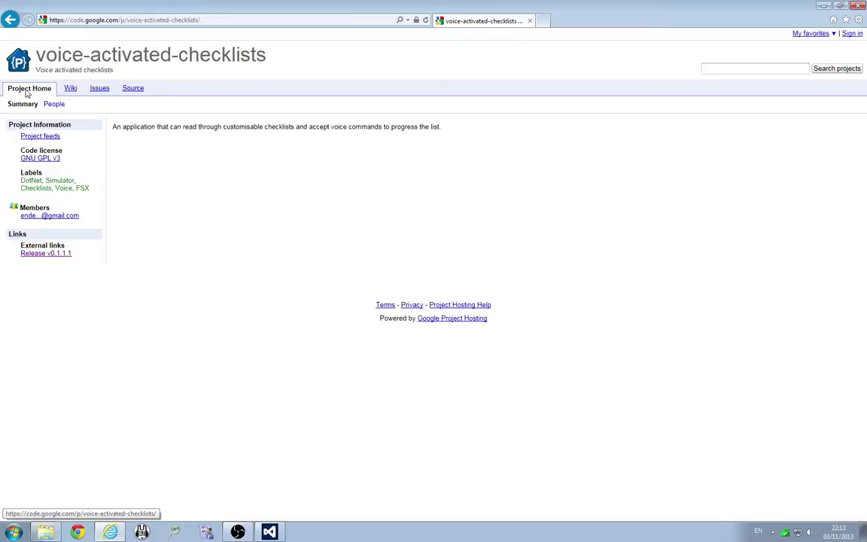
Save the Release v0.1.1.1 zip to the Desktop, then close Internet Explorer.
left_click(61, 256)
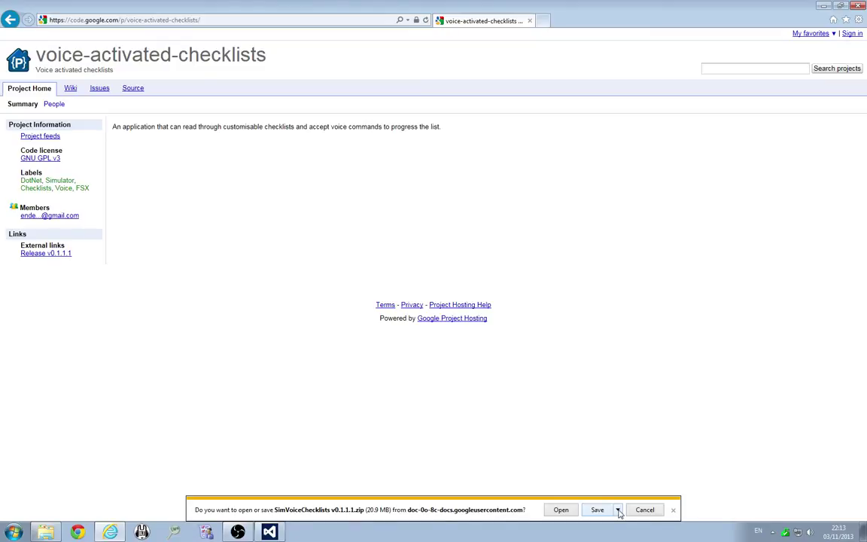
left_click(618, 512)
left_click(648, 496)
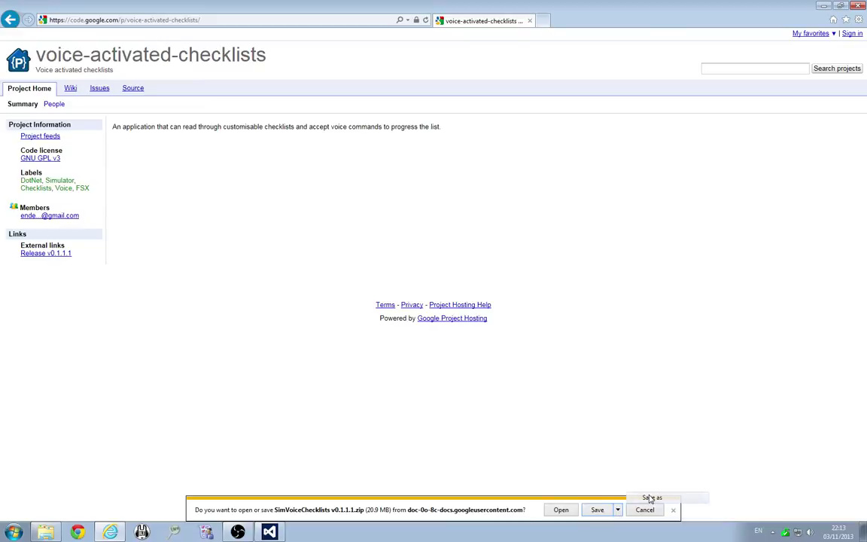
left_click(286, 204)
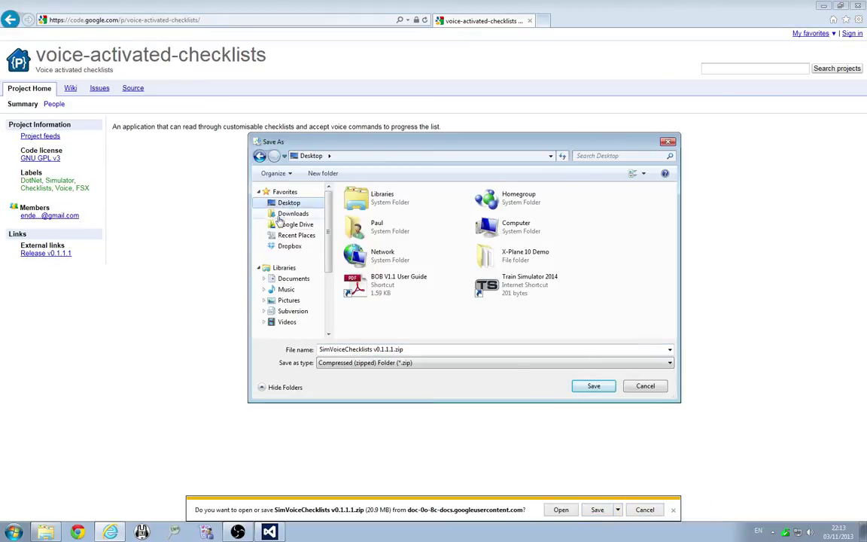
left_click(591, 386)
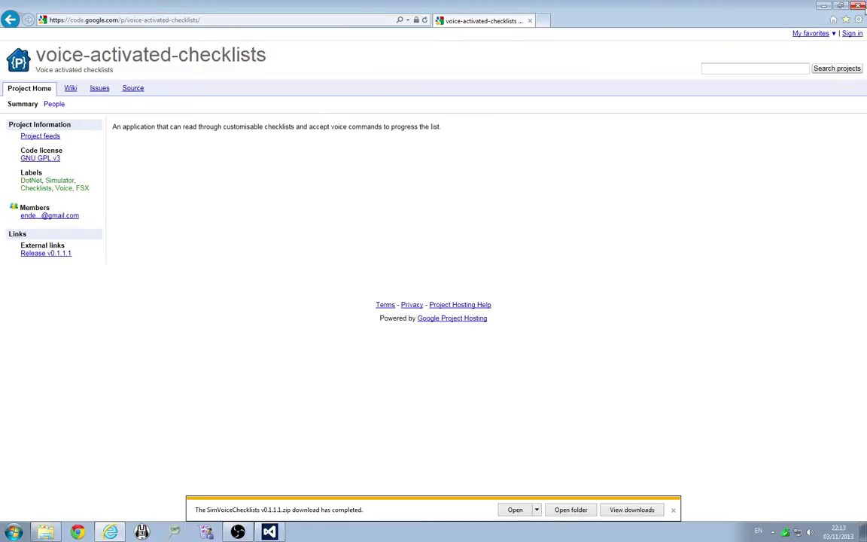
left_click(858, 6)
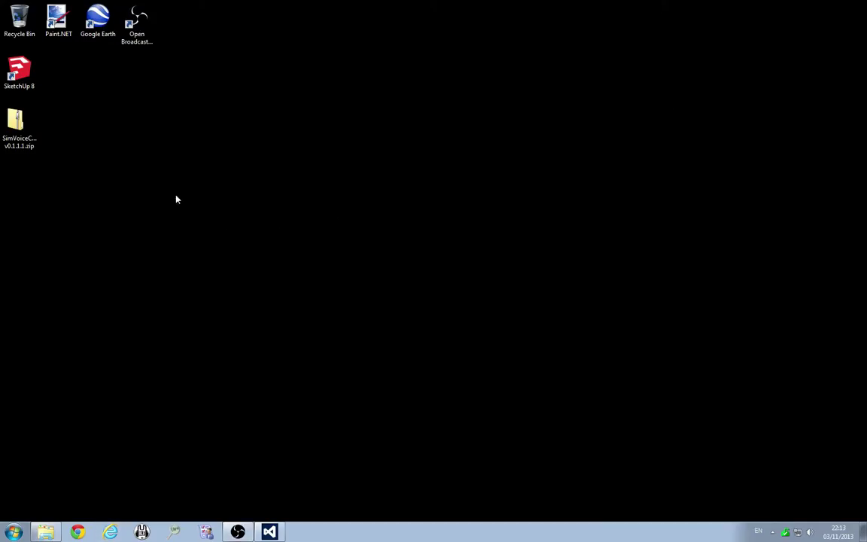
Open the downloaded zip and copy its audio folder, checklist file and program.
double_click(27, 125)
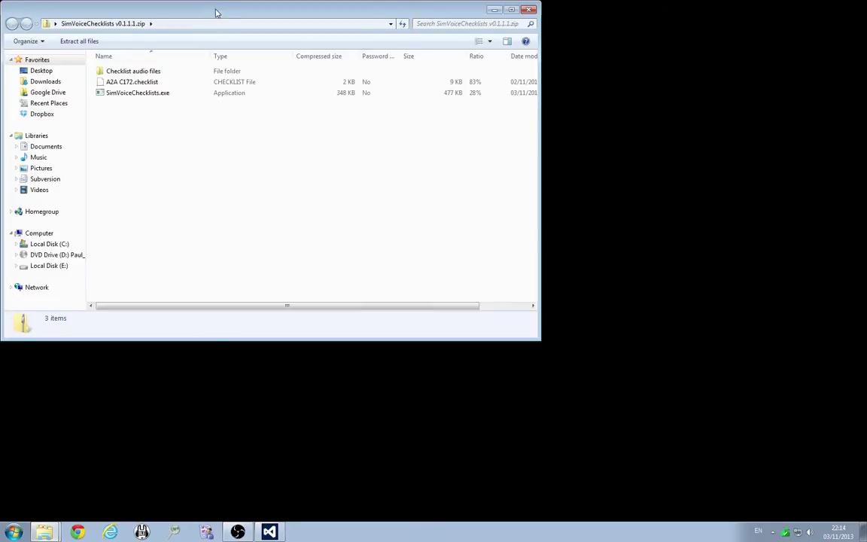
left_click_drag(197, 9, 471, 67)
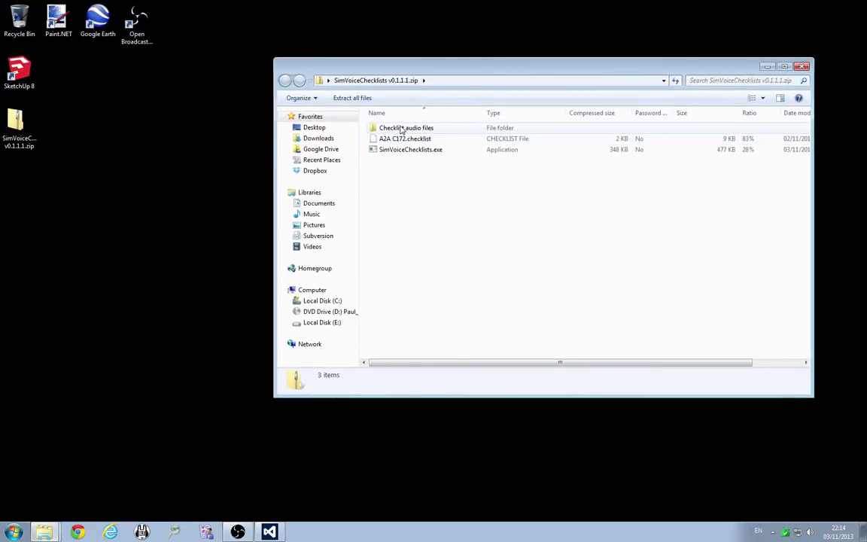
left_click(401, 130)
left_click(400, 149, "shift")
right_click(401, 153)
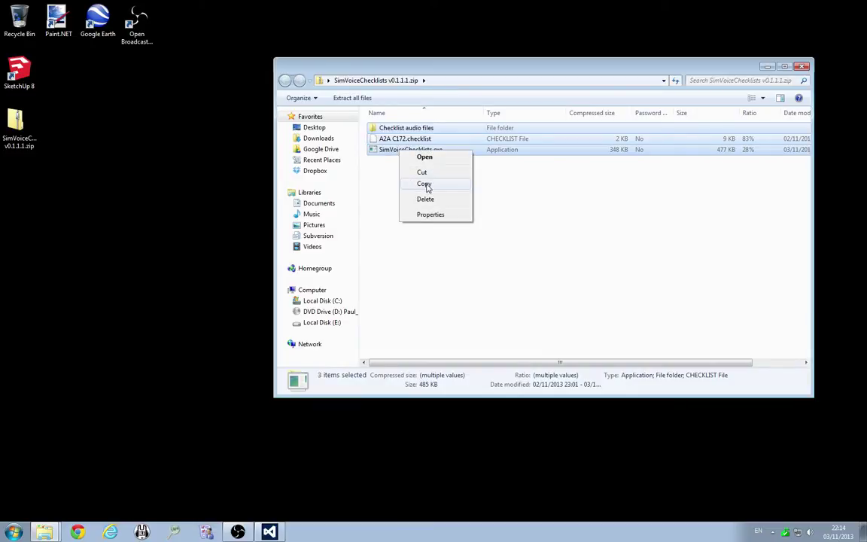
left_click(426, 187)
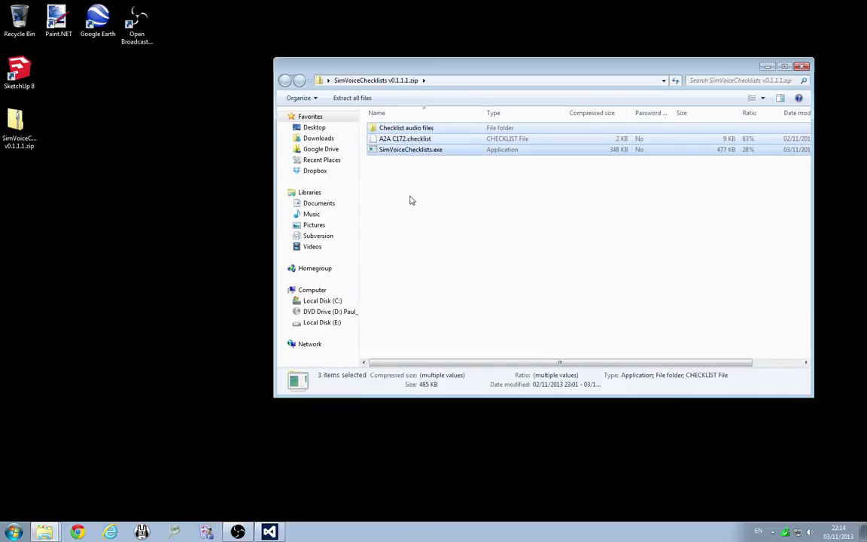
left_click(316, 301)
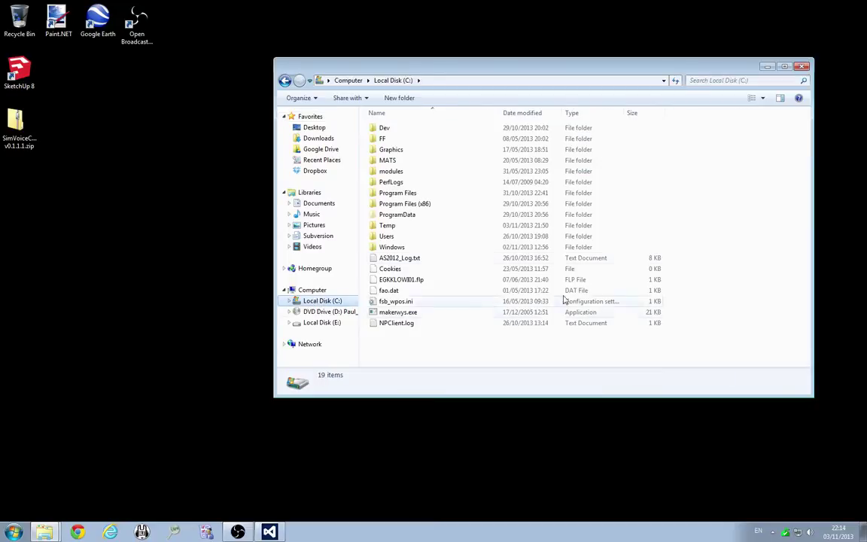
right_click(704, 194)
mouse_move(729, 328)
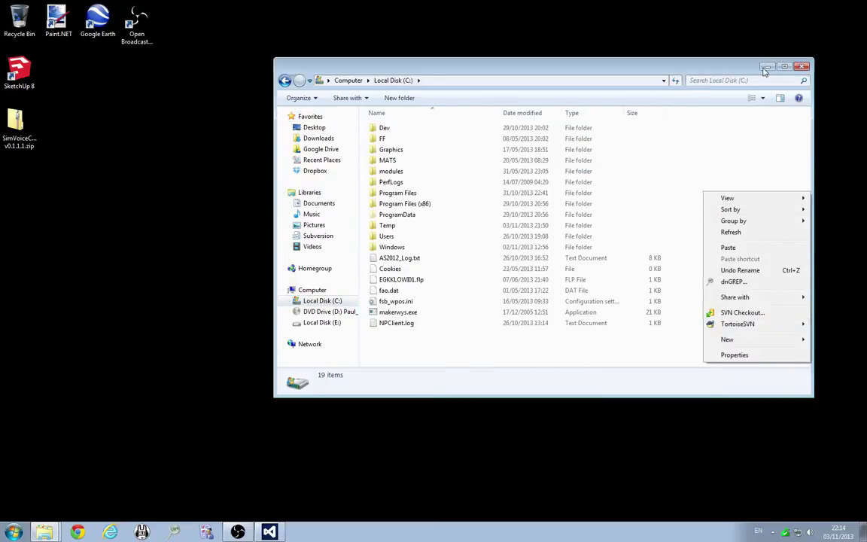
left_click(687, 62)
left_click(767, 66)
Create a desktop folder named 'Voice Checklists' and paste the copied items into it.
right_click(232, 106)
mouse_move(281, 243)
left_click(392, 241)
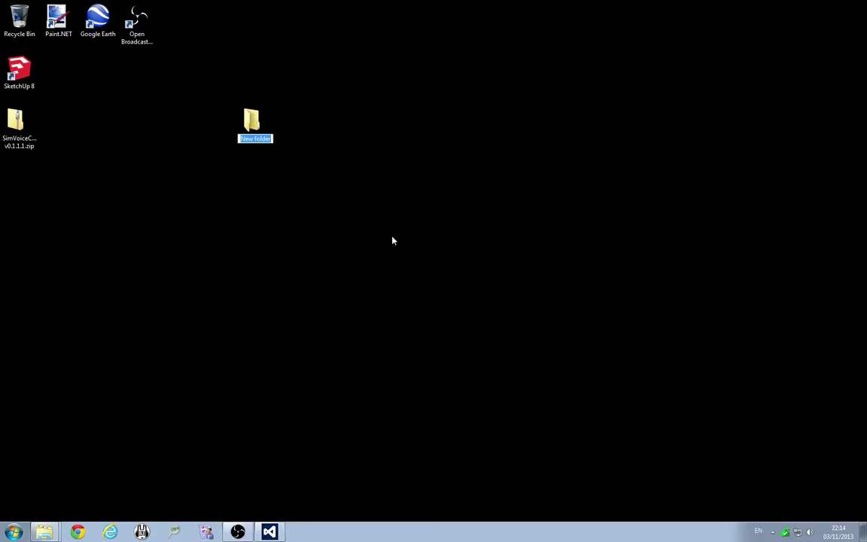
type("Voice Checklists")
key("Return")
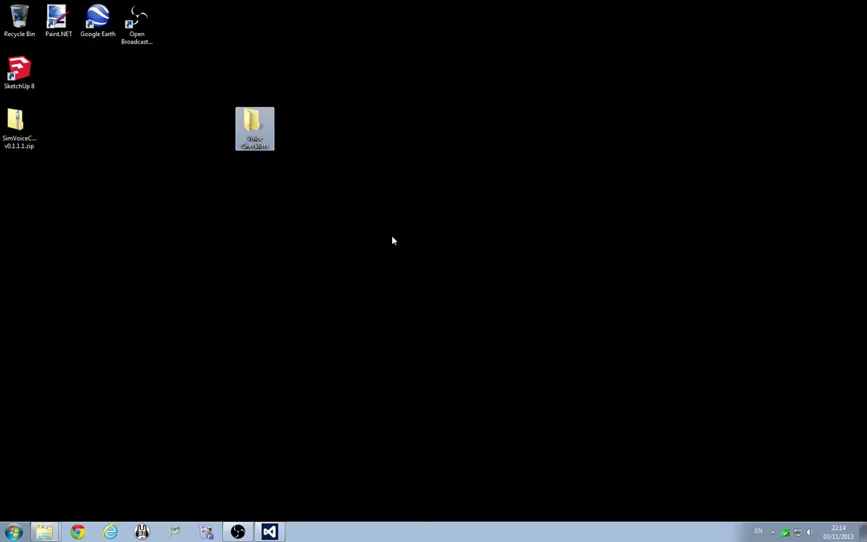
key("Return")
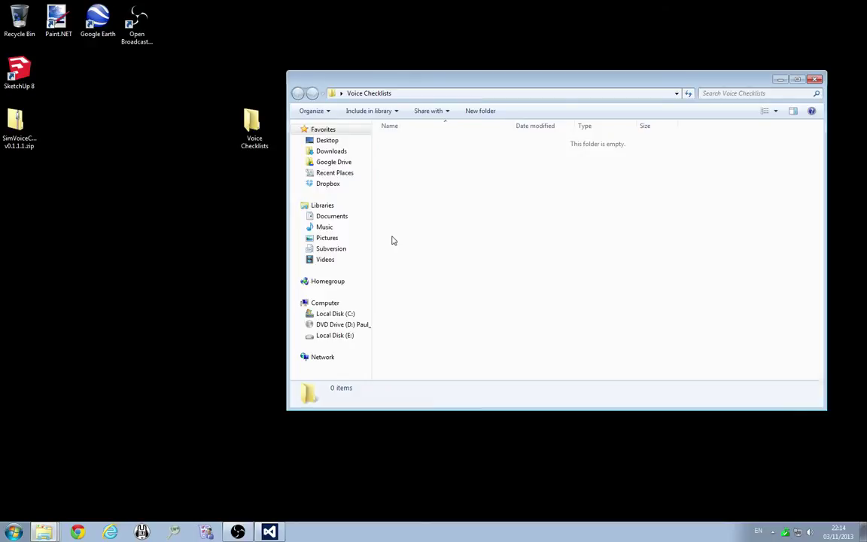
right_click(442, 164)
left_click(472, 237)
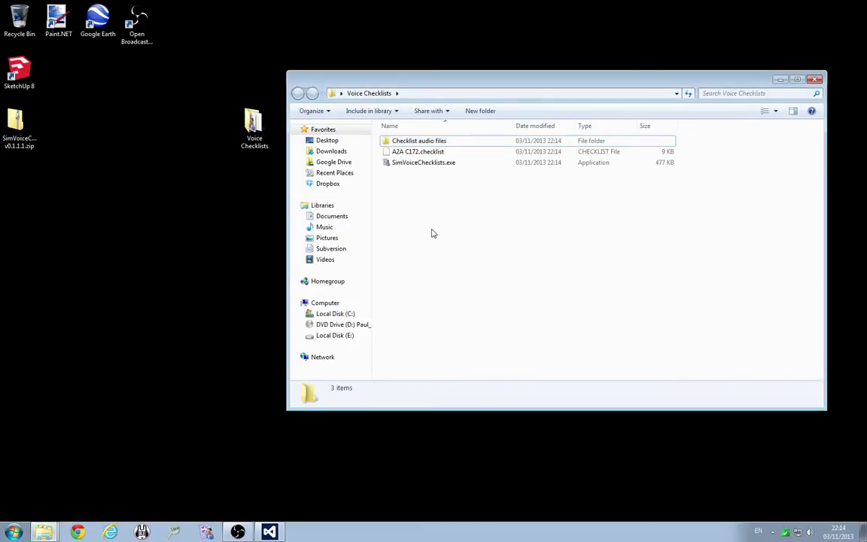
Check SimVoiceChecklists.exe's properties and version, then select A2A C172.checklist.
right_click(421, 163)
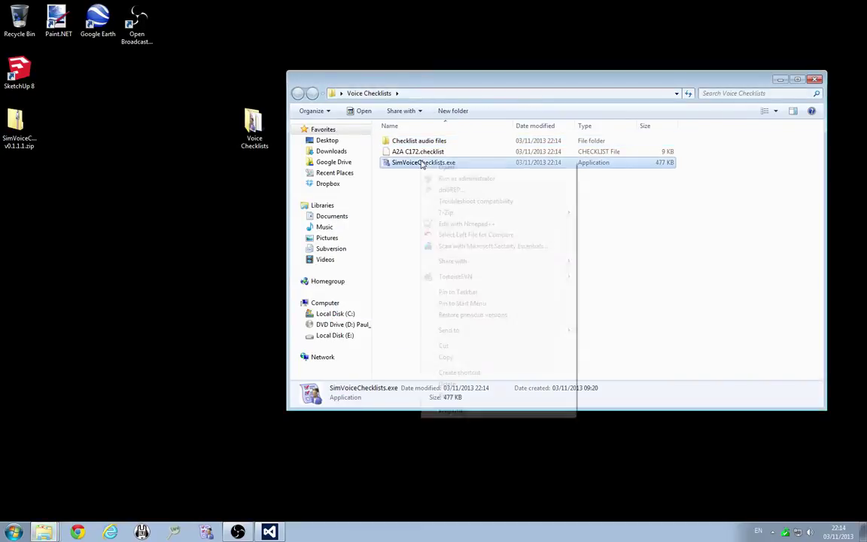
left_click(452, 410)
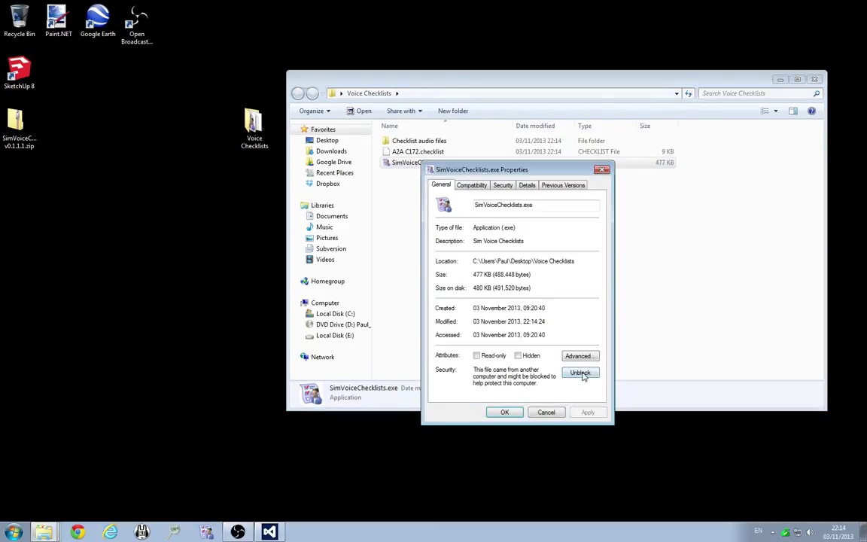
left_click(504, 412)
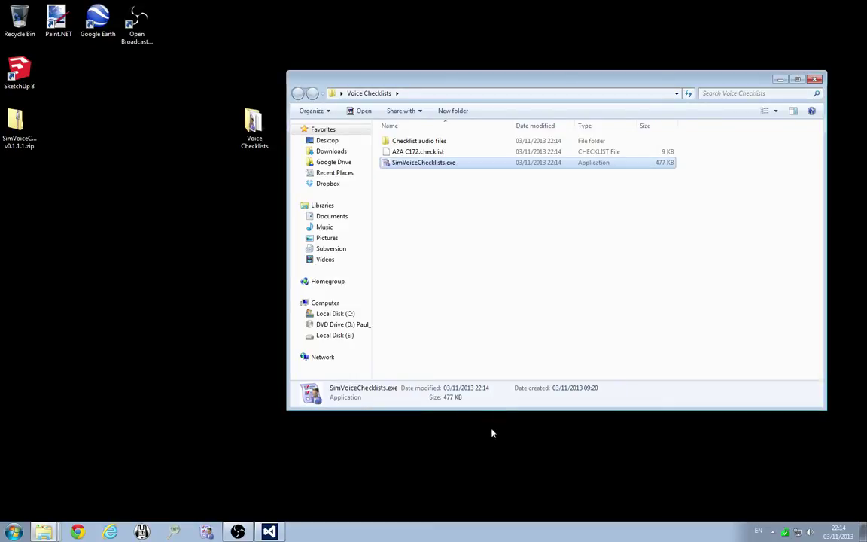
left_click(437, 245)
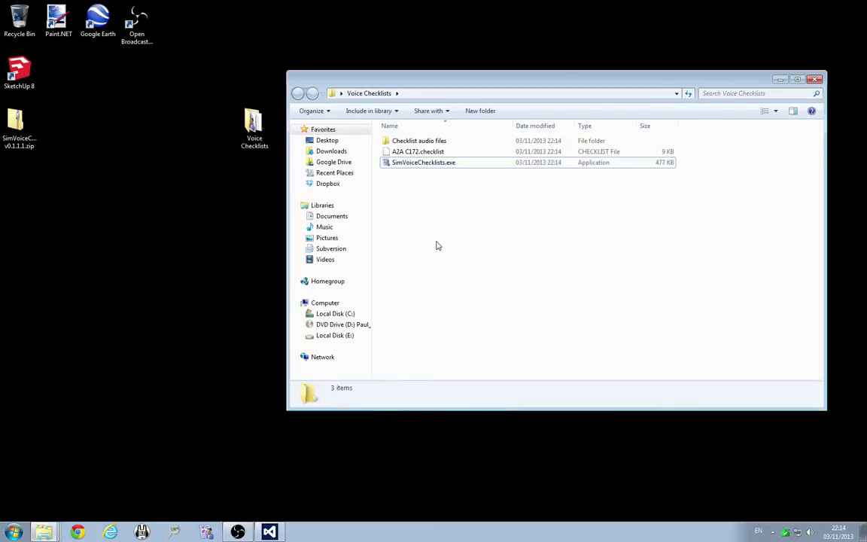
left_click(404, 165)
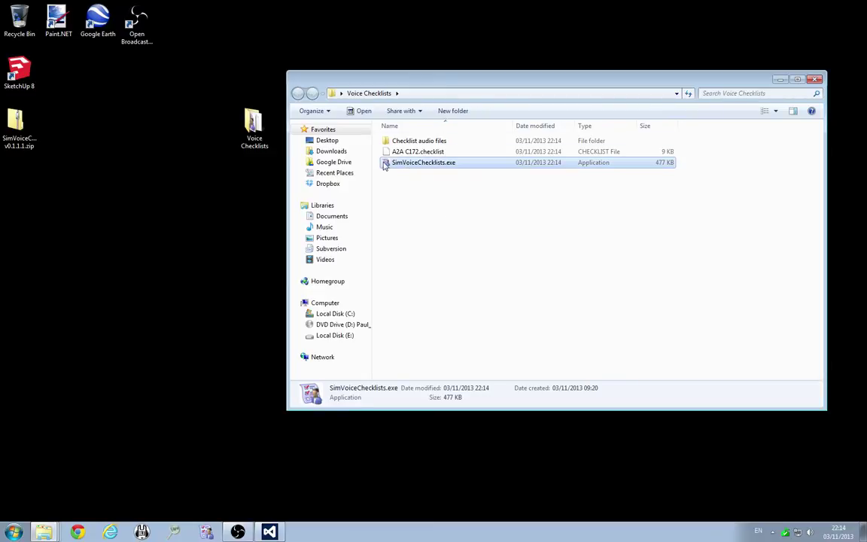
mouse_move(410, 167)
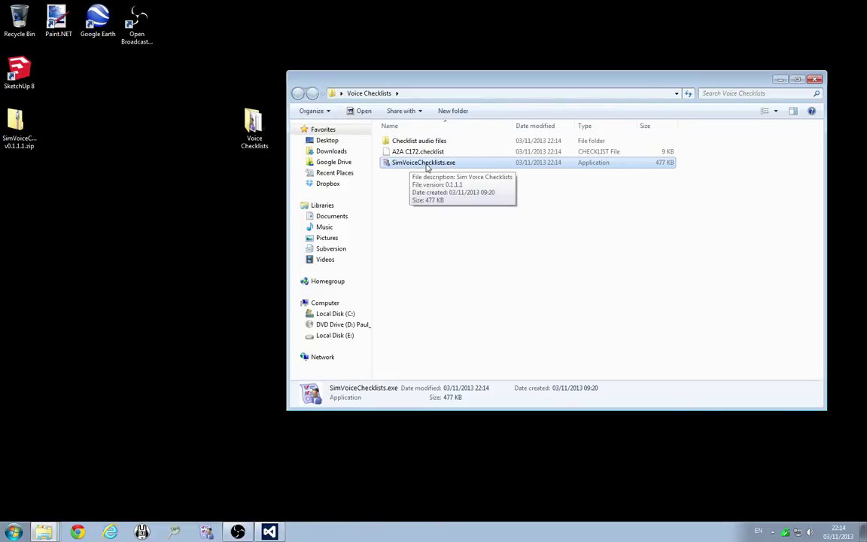
left_click(419, 153)
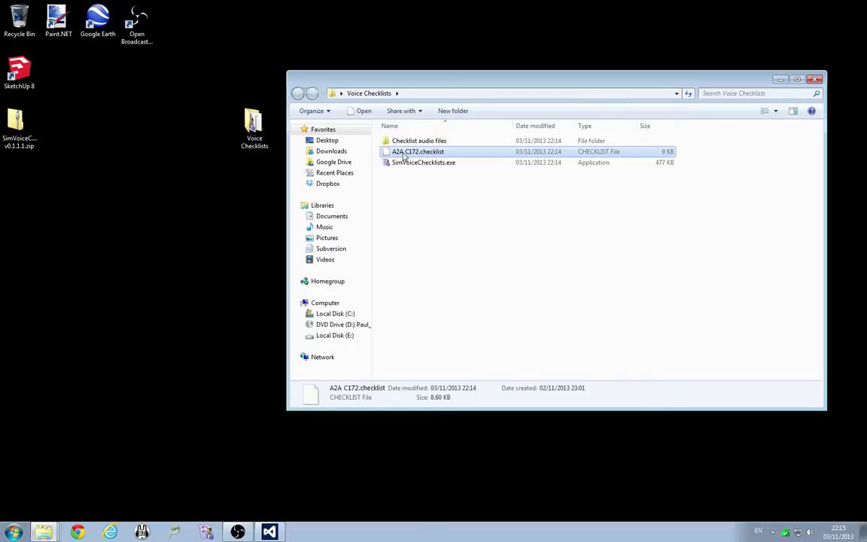
Open A2A C172.checklist in Notepad++ with XML syntax colouring.
right_click(404, 155)
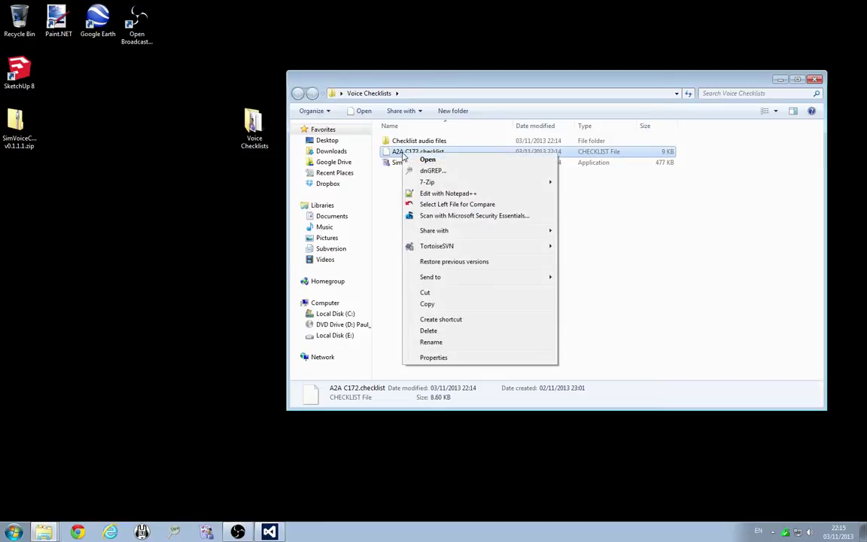
left_click(461, 194)
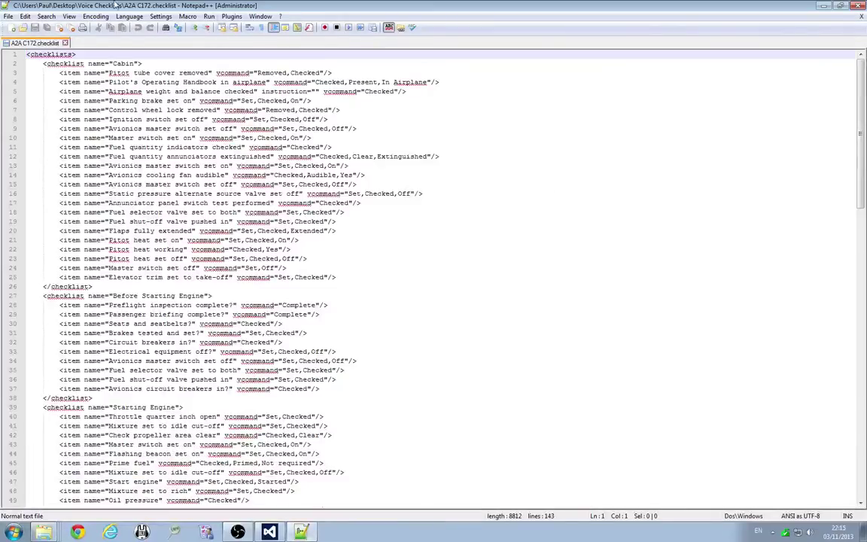
left_click(128, 16)
left_click(136, 243)
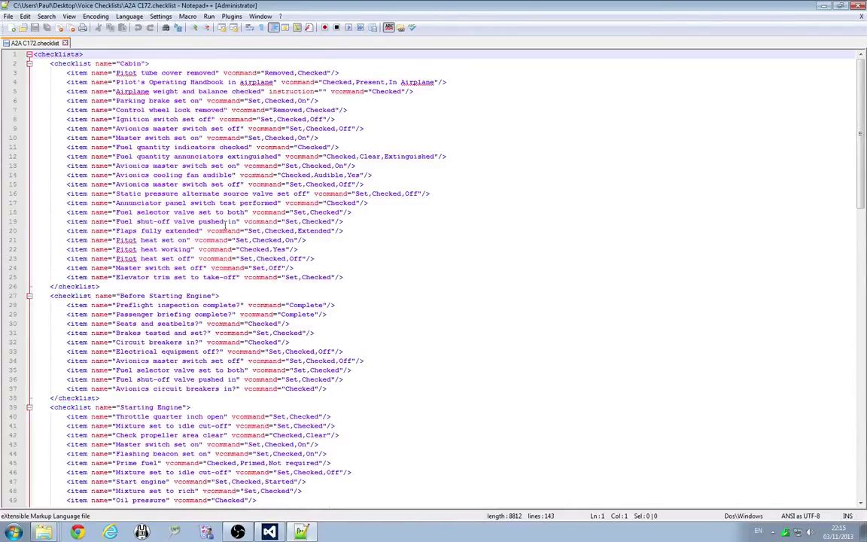
Highlight the Cabin, Before Starting Engine and Starting Engine checklist tags.
left_click(480, 249)
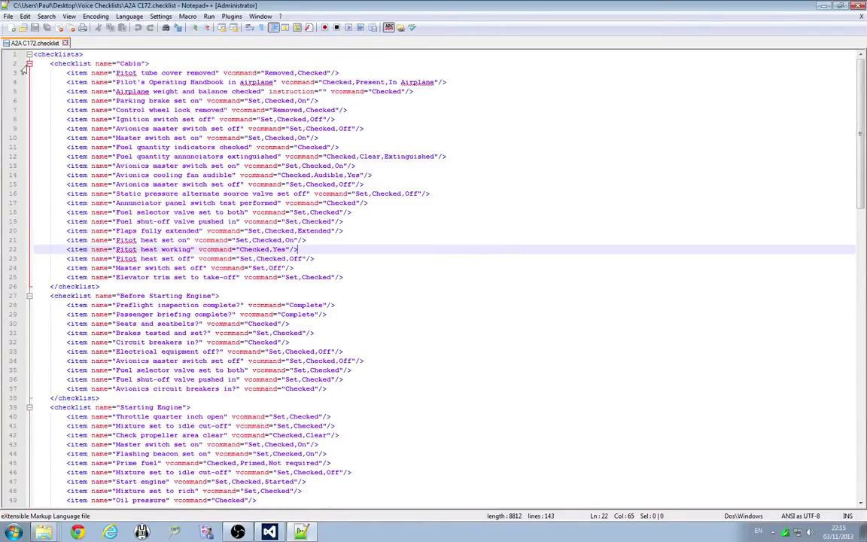
left_click_drag(49, 63, 154, 63)
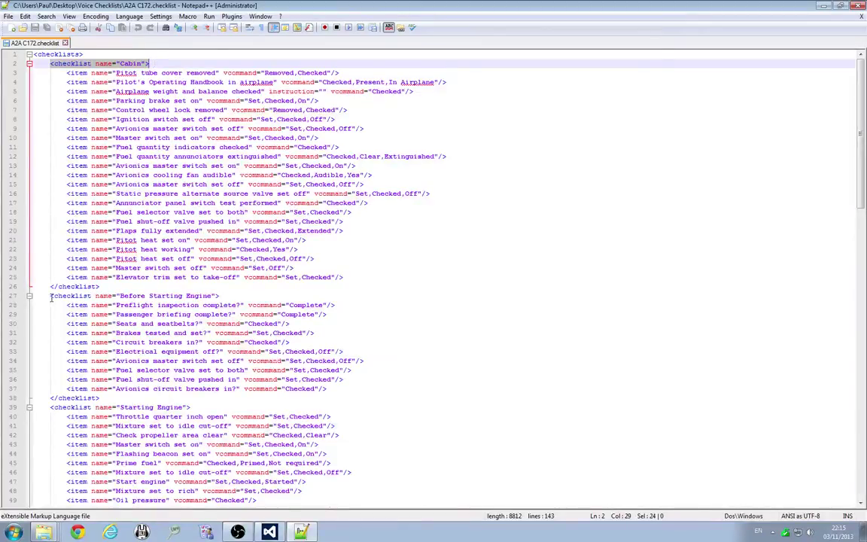
left_click_drag(51, 296, 248, 296)
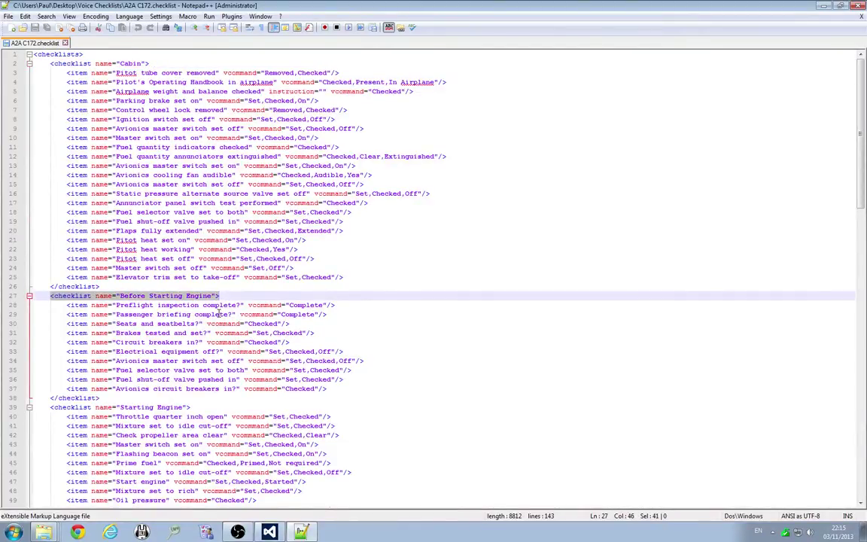
left_click_drag(51, 407, 225, 406)
scroll(226, 406, "down", 20)
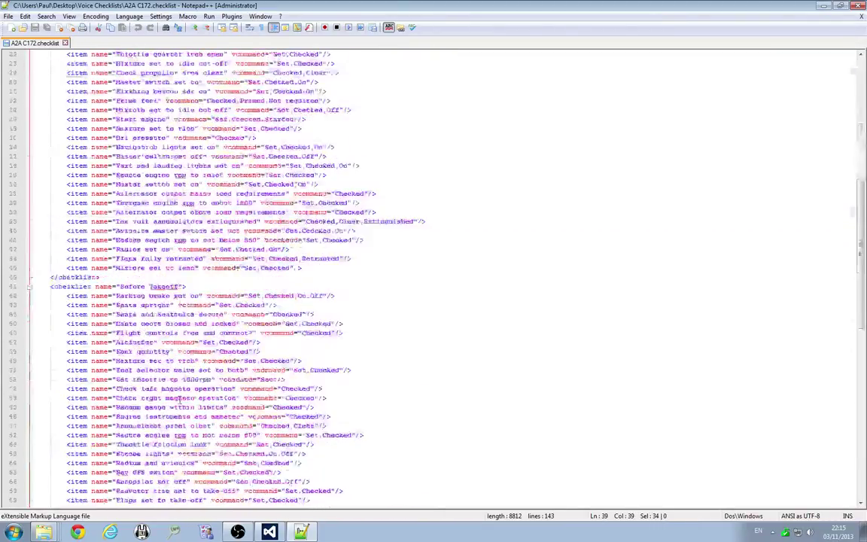
scroll(178, 399, "up", 20)
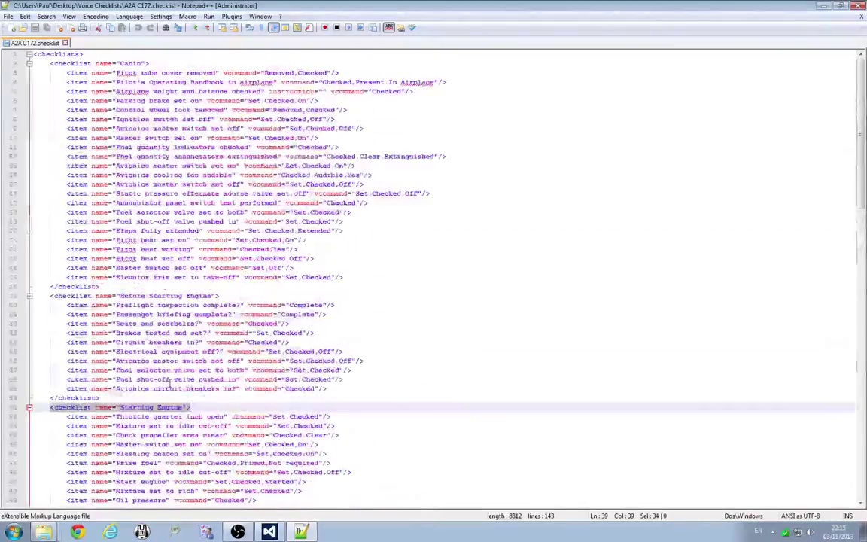
left_click(53, 64)
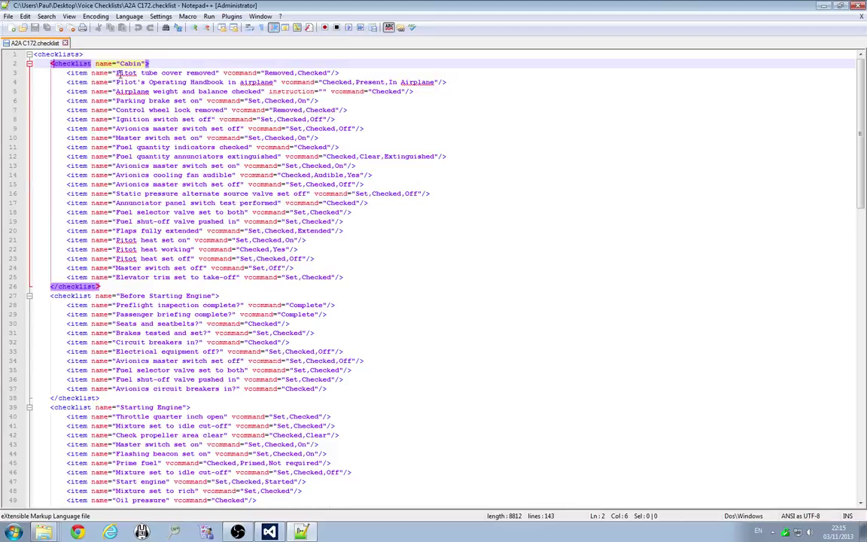
left_click_drag(116, 73, 217, 73)
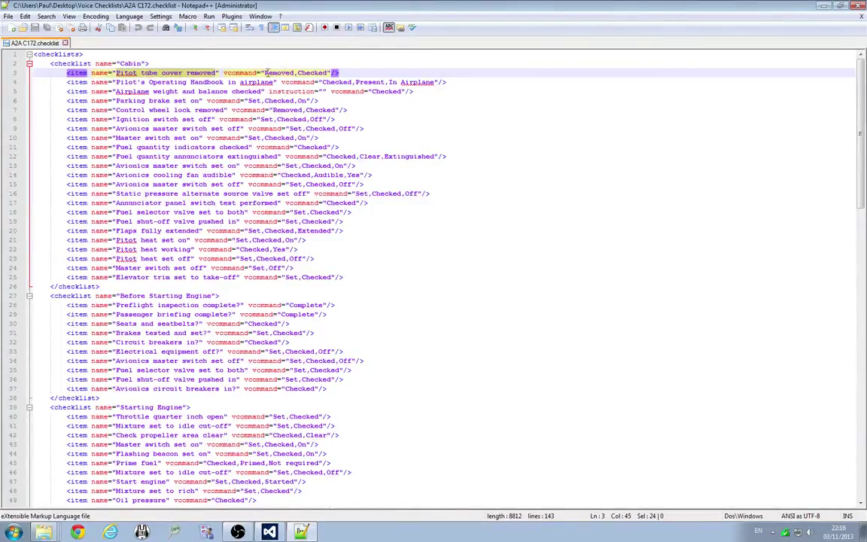
left_click_drag(264, 73, 328, 73)
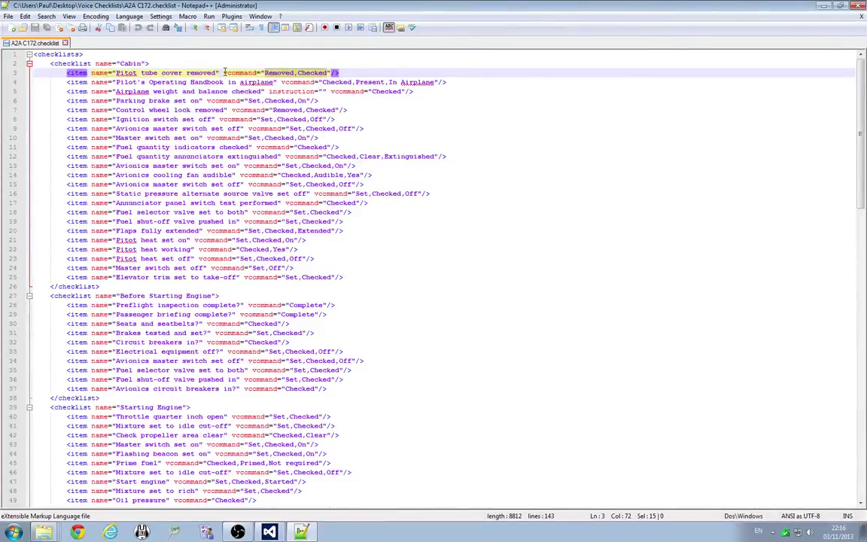
left_click_drag(216, 73, 126, 73)
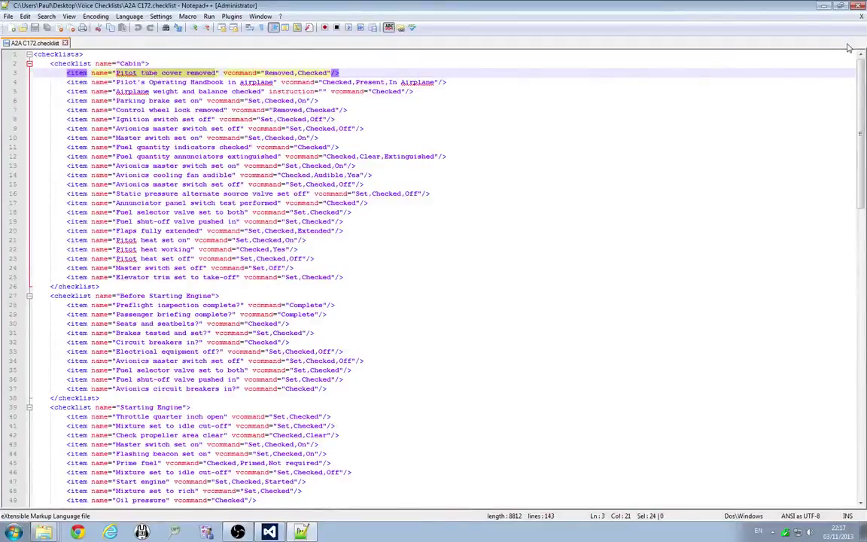
Close Notepad++, launch SimVoiceChecklists.exe and reveal the hidden tray icons.
left_click(862, 17)
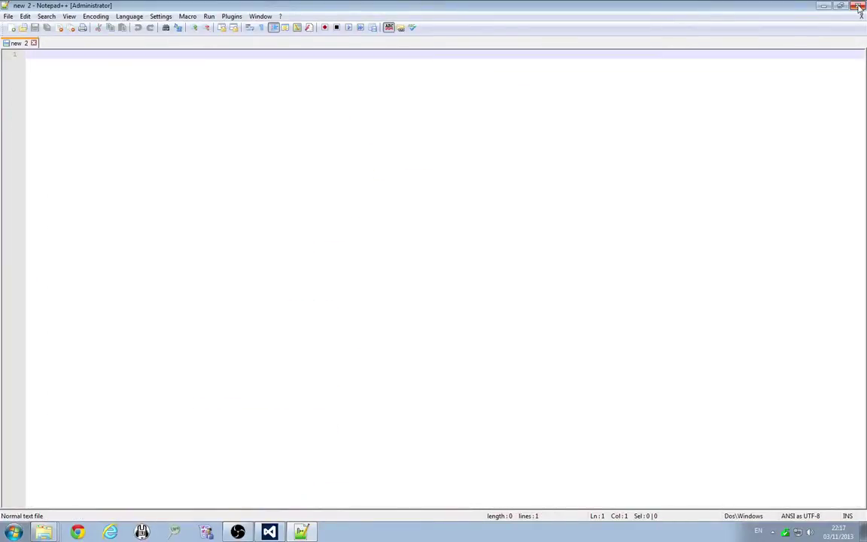
left_click(857, 5)
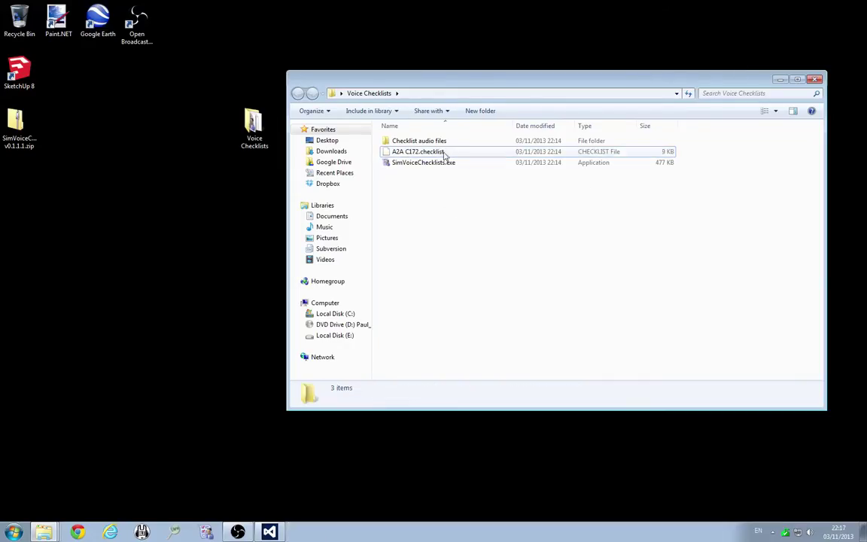
left_click(414, 164)
double_click(413, 167)
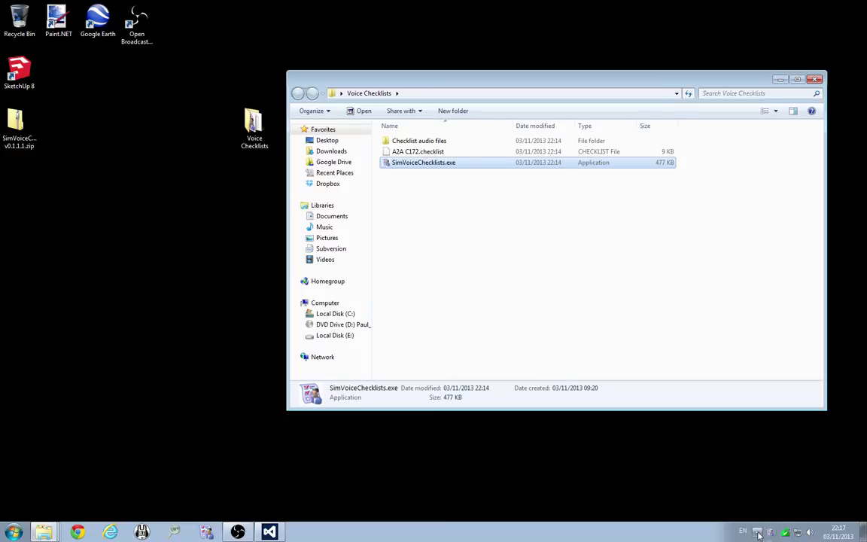
left_click(757, 531)
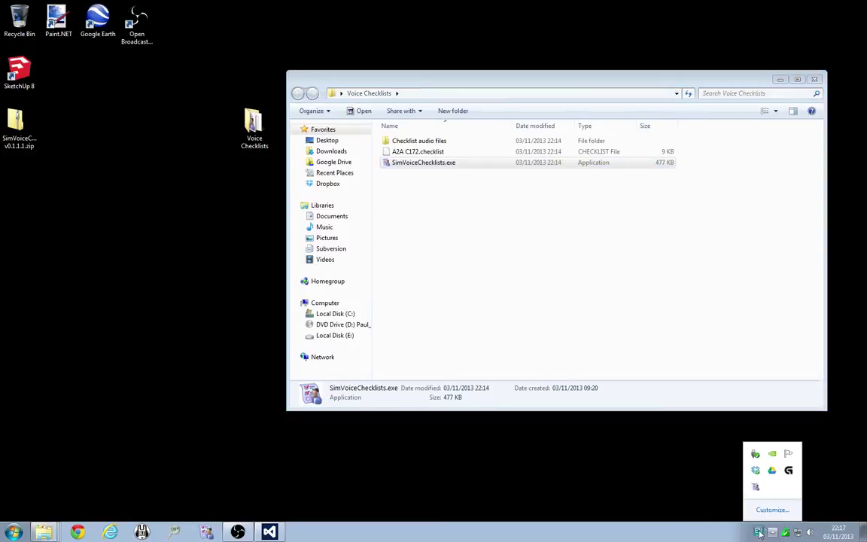
In the tray icon's Options, browse Checklist Filename to A2A C172.checklist.
right_click(756, 489)
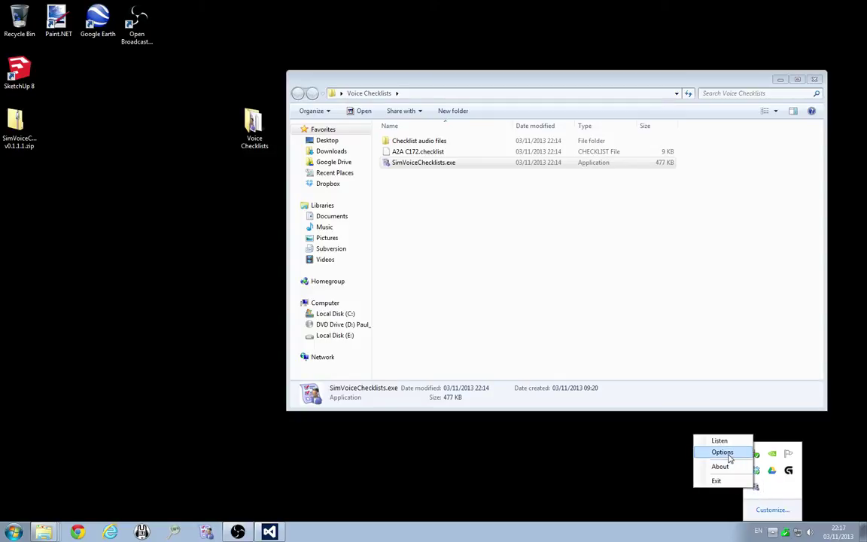
left_click(723, 453)
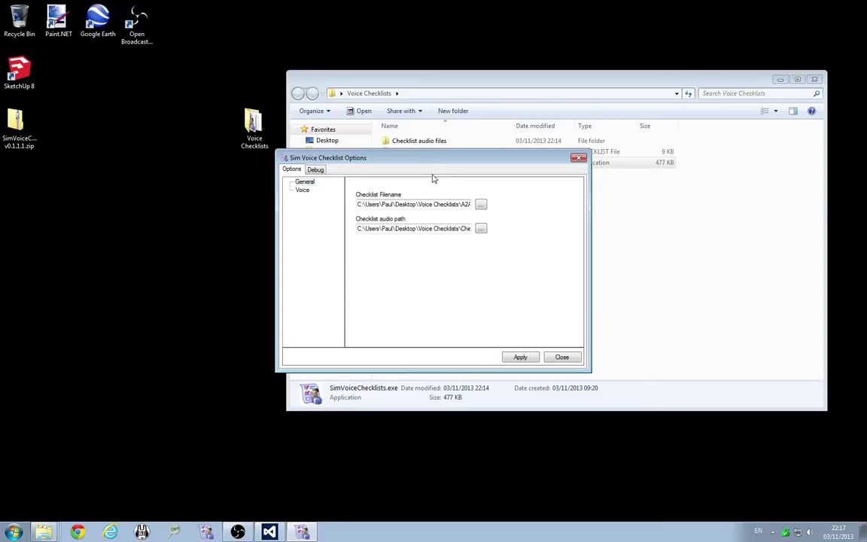
left_click_drag(430, 160, 415, 161)
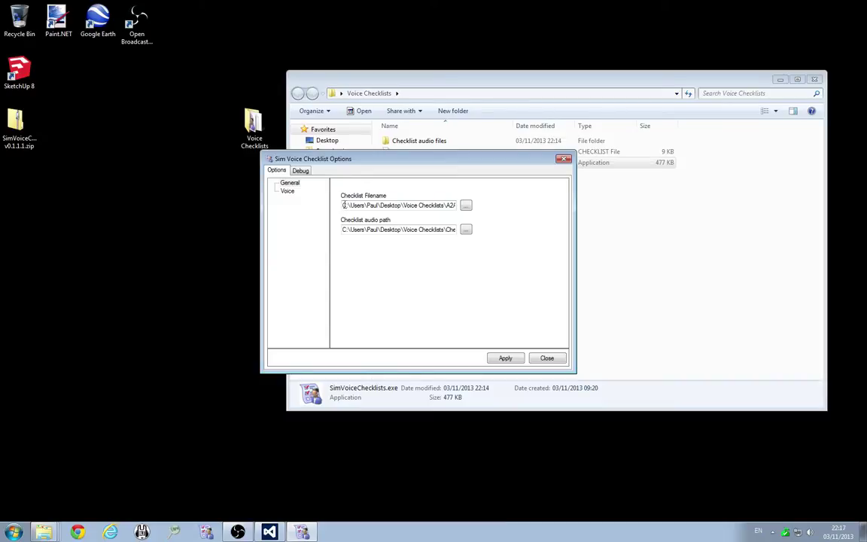
left_click_drag(343, 205, 425, 206)
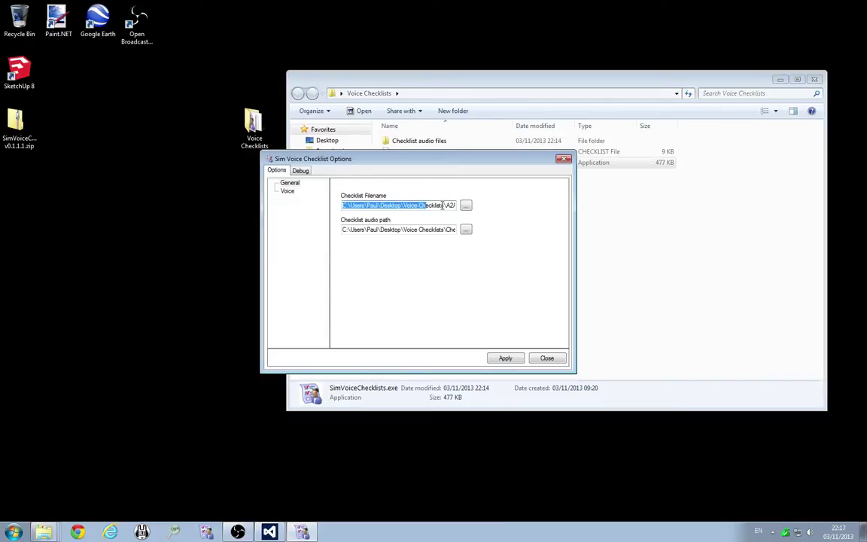
left_click(402, 205)
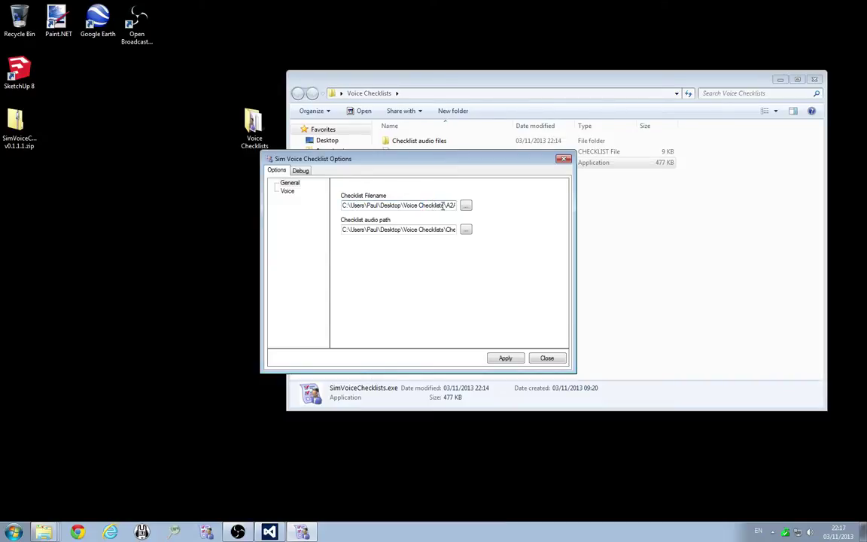
left_click_drag(445, 204, 452, 204)
left_click(414, 205)
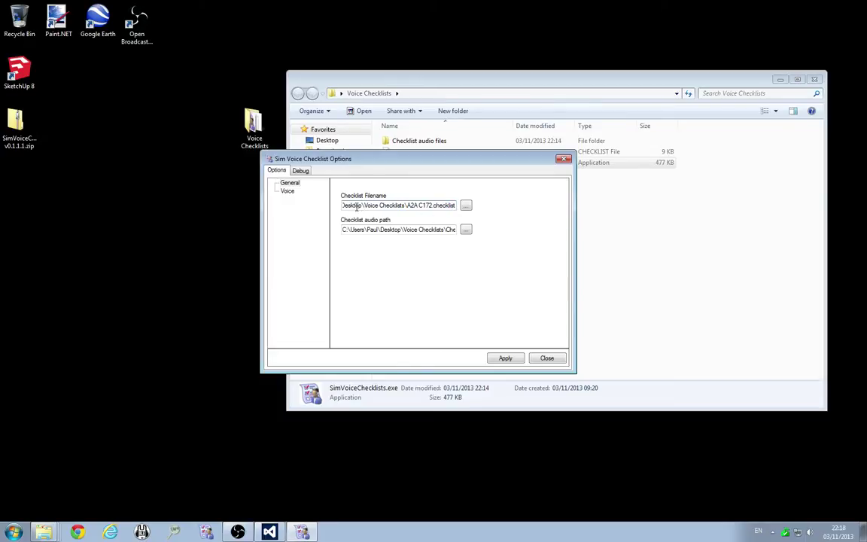
left_click(466, 206)
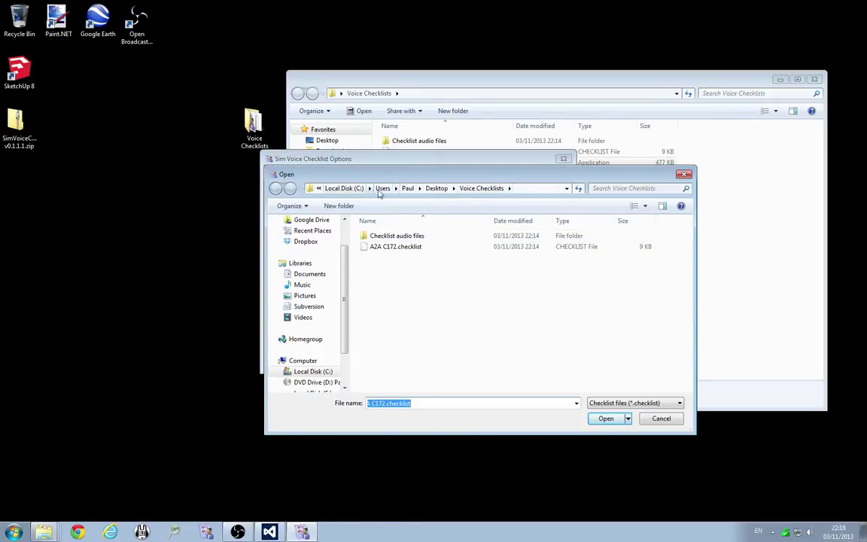
left_click(395, 247)
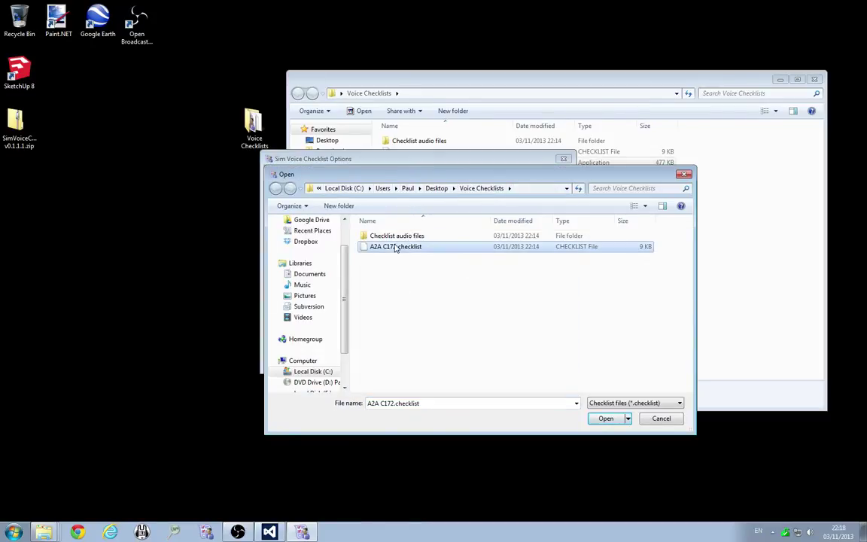
left_click(608, 419)
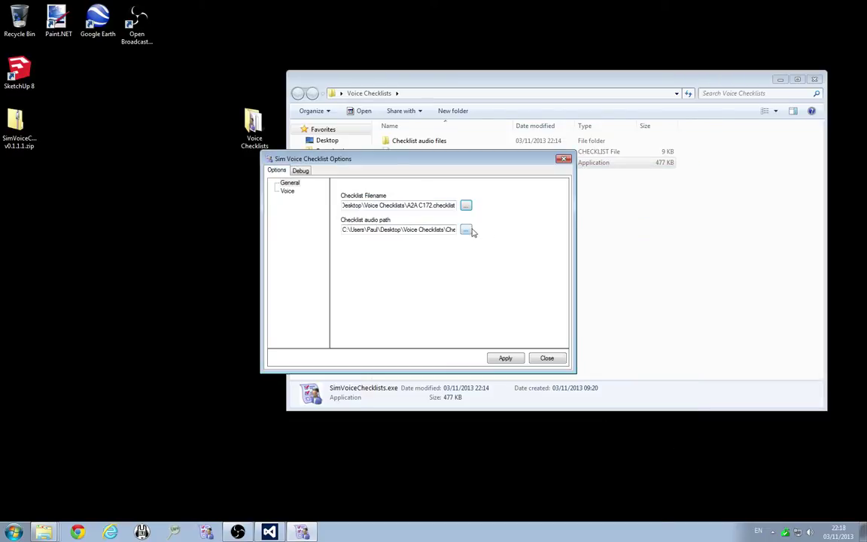
Open the Checklist audio files folder and widen the Name column to read the .wav names.
left_click_drag(458, 162, 289, 191)
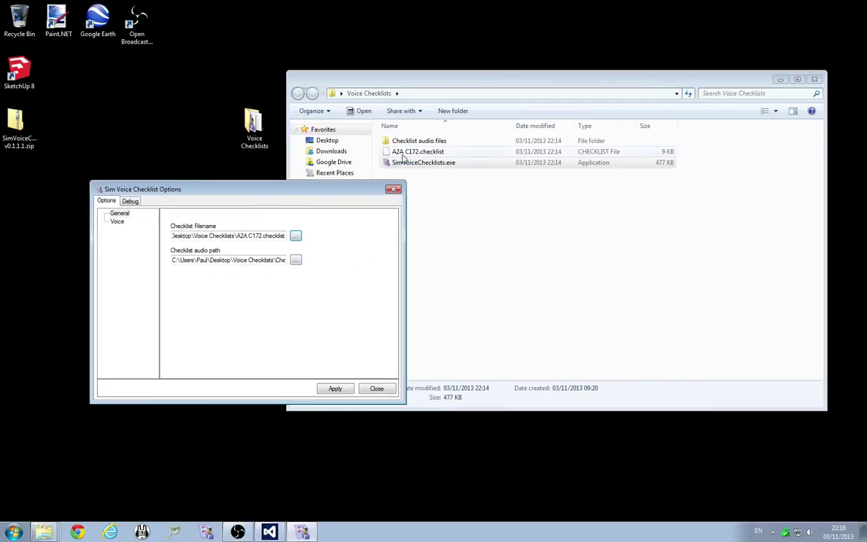
left_click(436, 142)
double_click(436, 141)
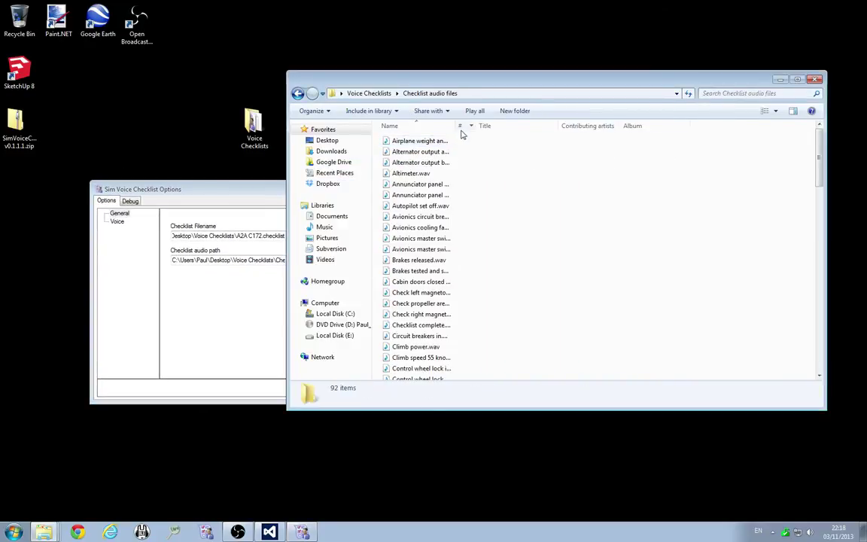
left_click(451, 126)
left_click_drag(455, 126, 612, 128)
left_click(451, 217)
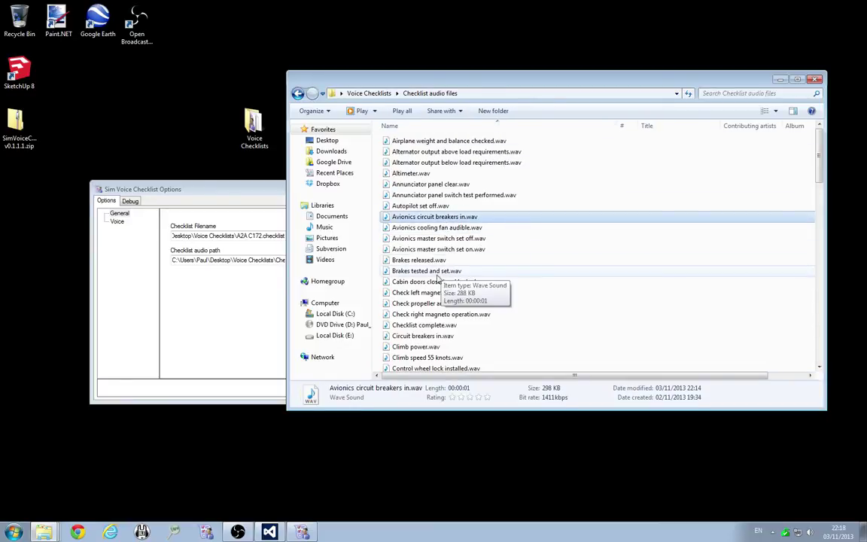
scroll(423, 284, "down", 1)
scroll(423, 284, "down", 20)
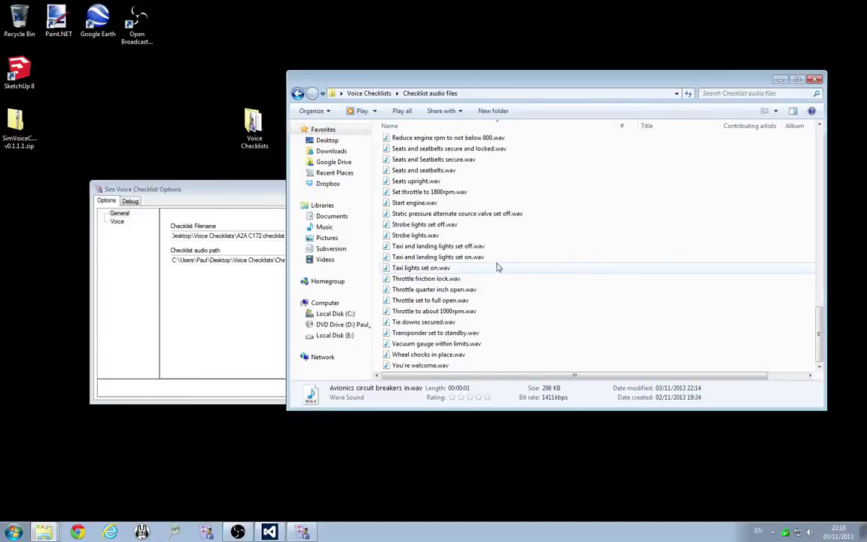
scroll(493, 267, "up", 1)
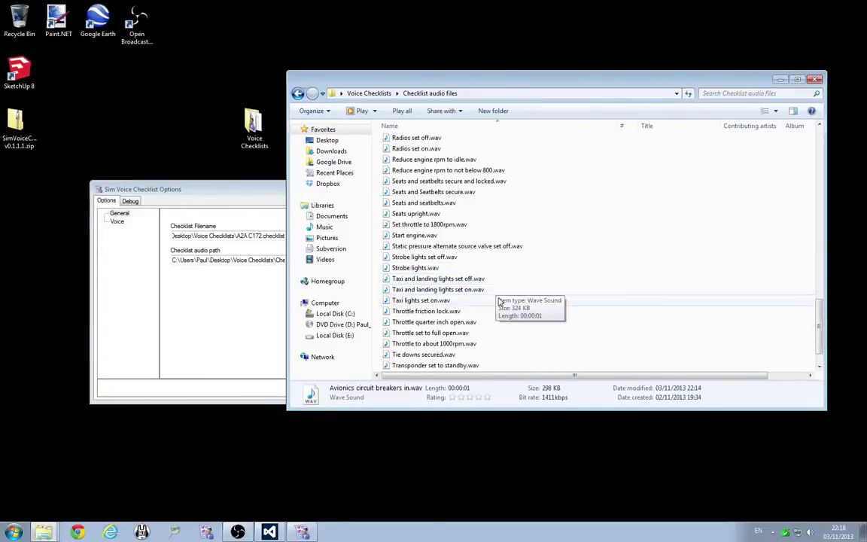
scroll(440, 292, "up", 4)
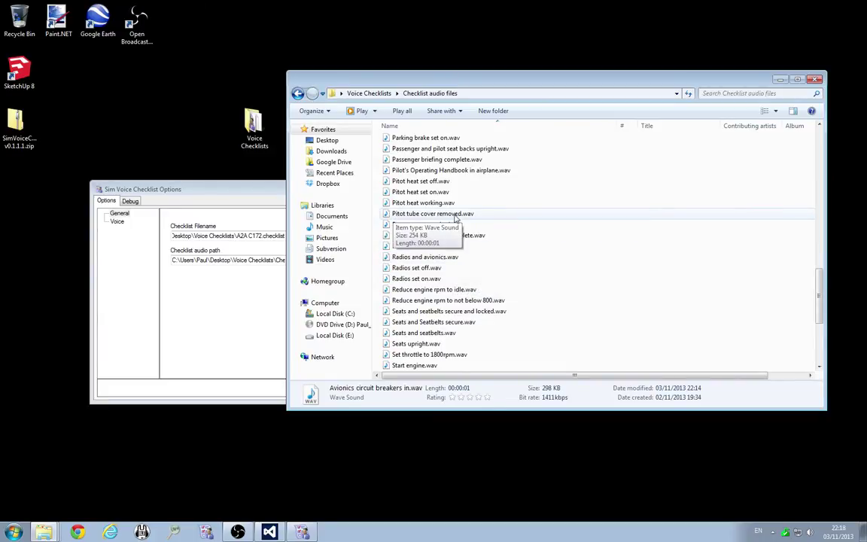
Play Pitot tube cover removed.wav, close Media Player and return to the options.
double_click(449, 214)
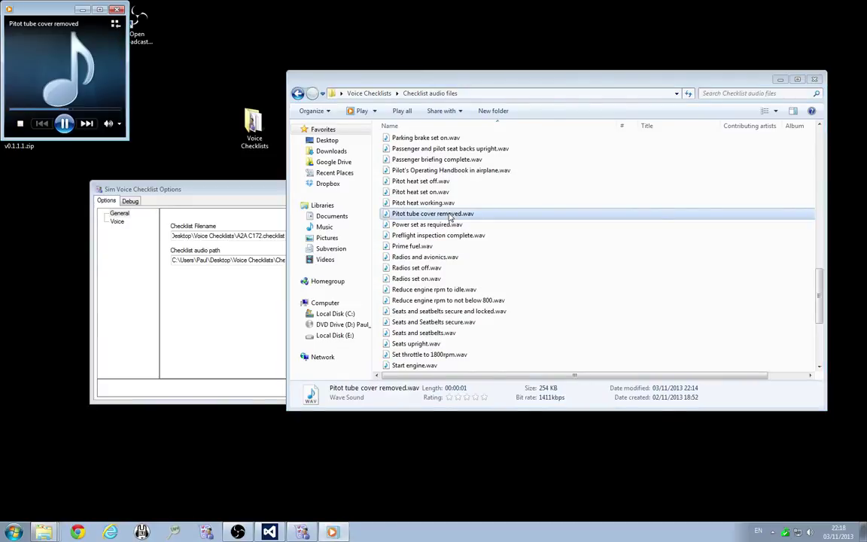
left_click(118, 10)
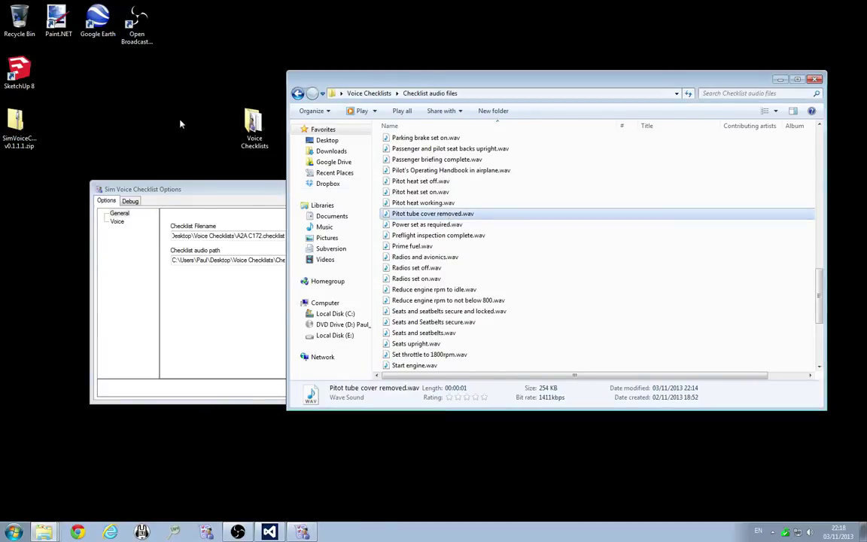
left_click(264, 190)
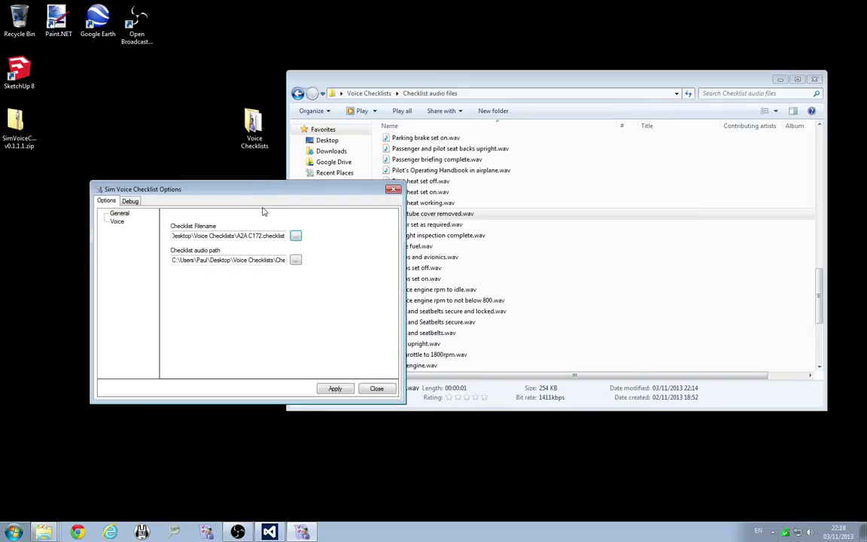
Point Checklist audio path to Voice Checklists\Checklist audio files, apply, and accept the restart.
left_click(296, 260)
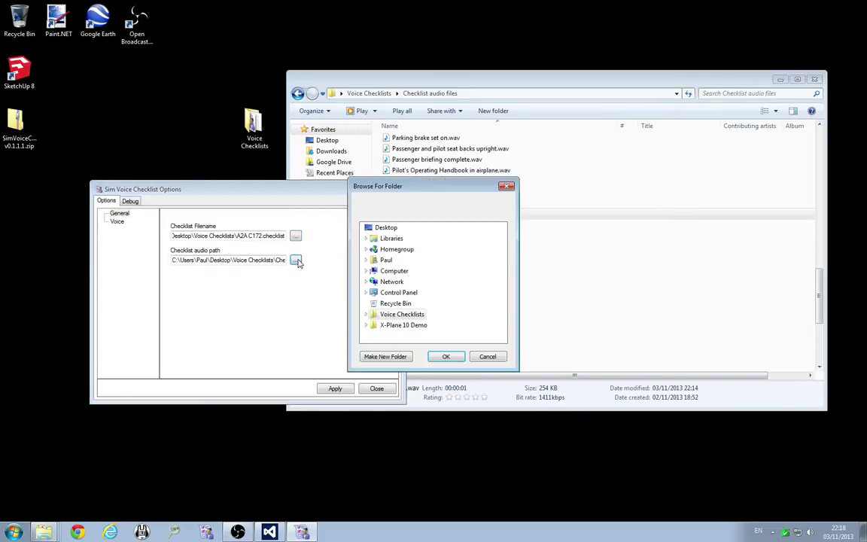
double_click(387, 260)
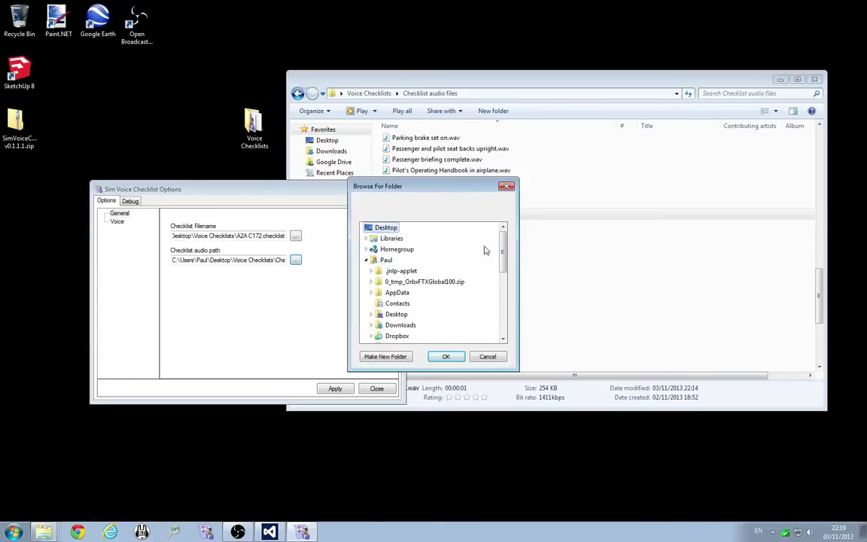
left_click(367, 260)
double_click(393, 314)
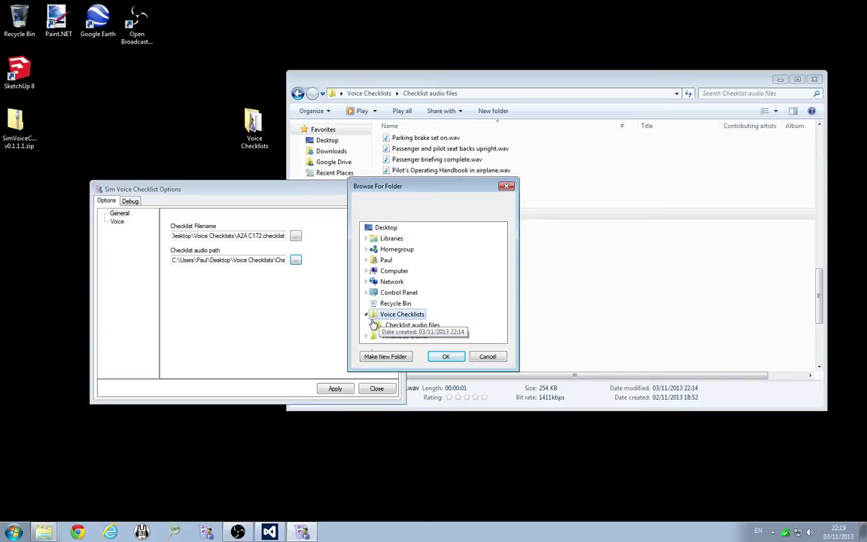
left_click(398, 325)
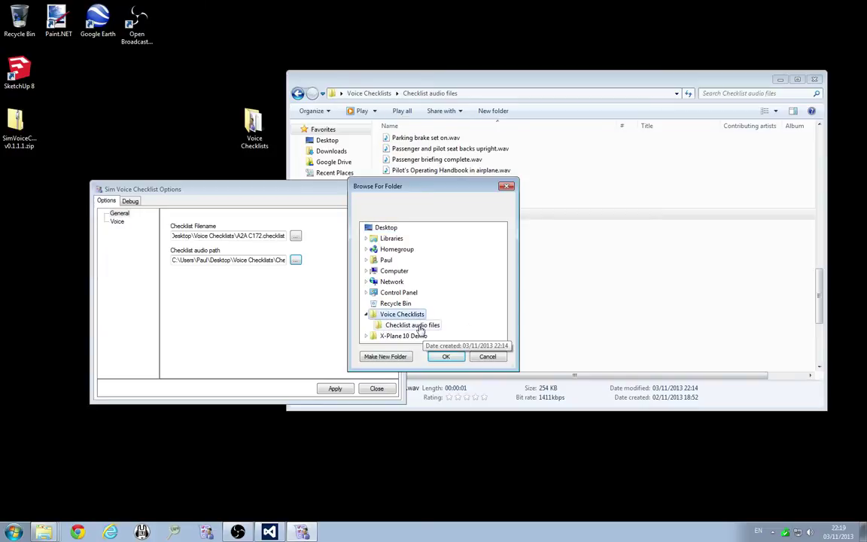
left_click(447, 357)
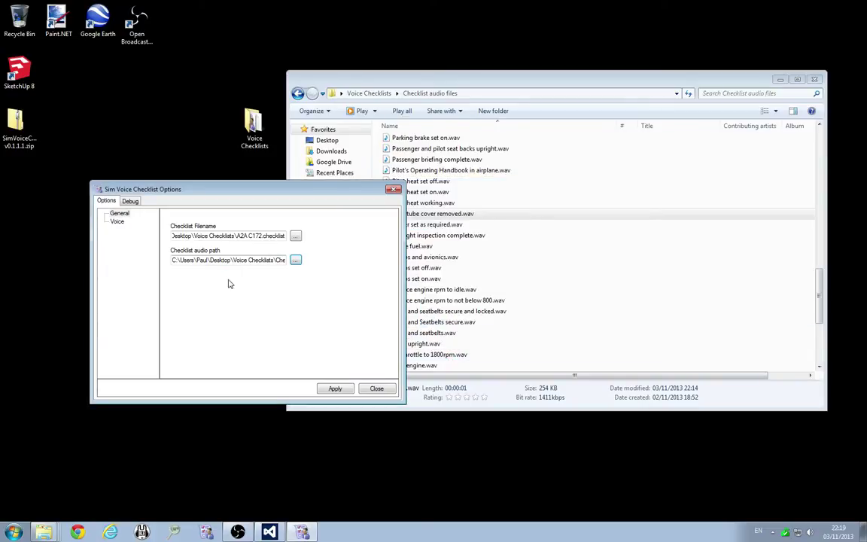
left_click(337, 388)
left_click(334, 389)
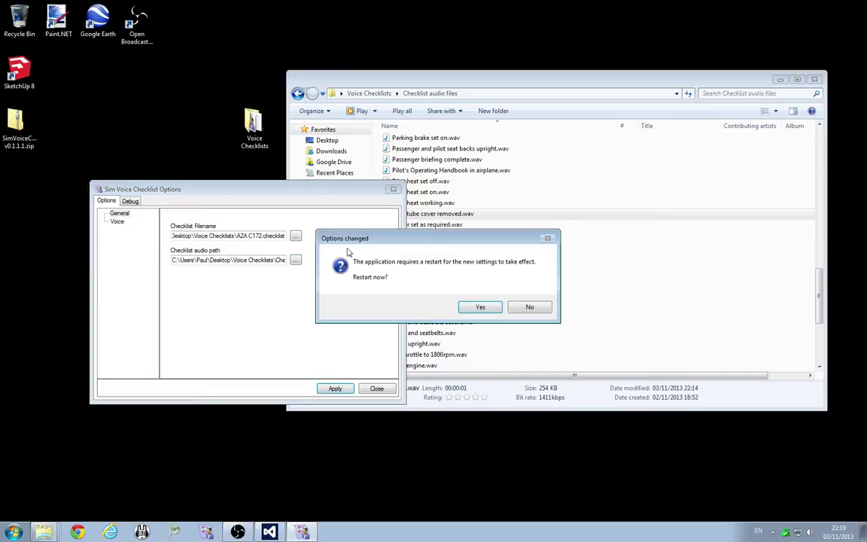
left_click(480, 307)
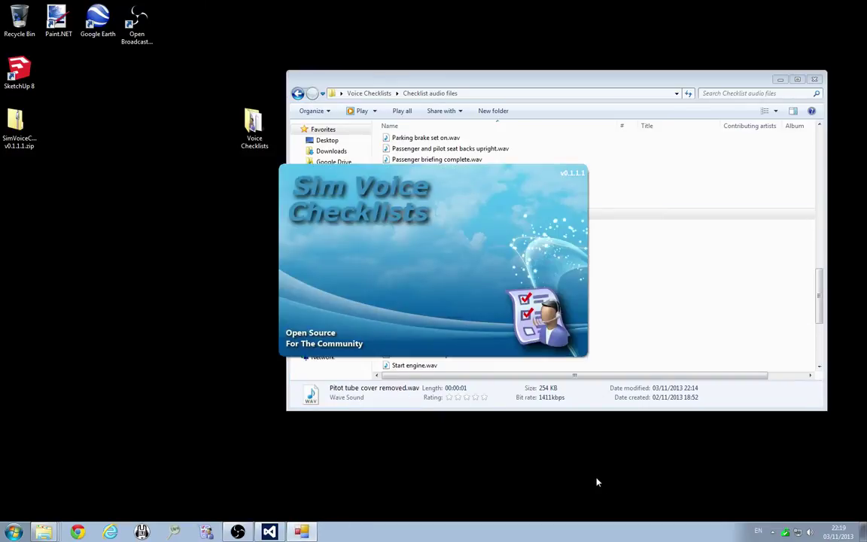
Reopen the options from the tray icon and select Voice (threshold 97.00, language en-GB).
left_click(773, 532)
double_click(755, 488)
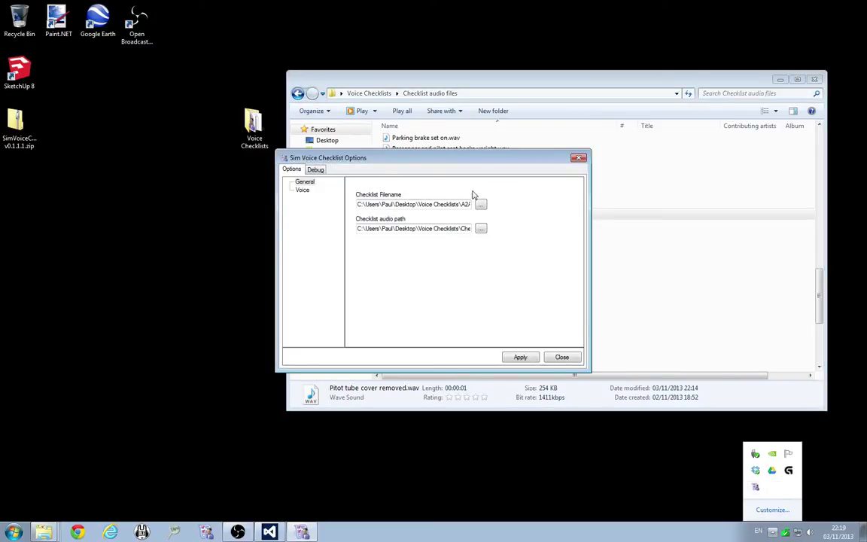
left_click(329, 175)
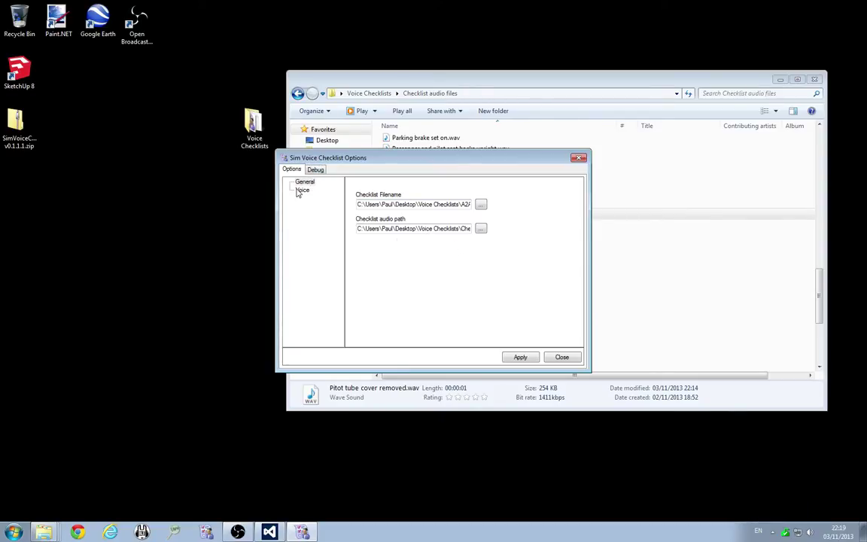
left_click(300, 191)
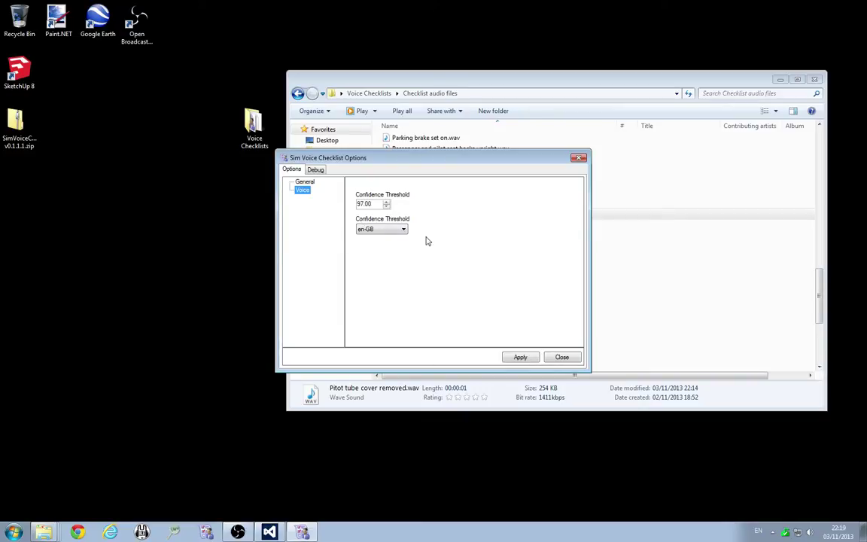
Leave the recognition language at en-GB and switch to the Debug page of accepted commands.
left_click(386, 233)
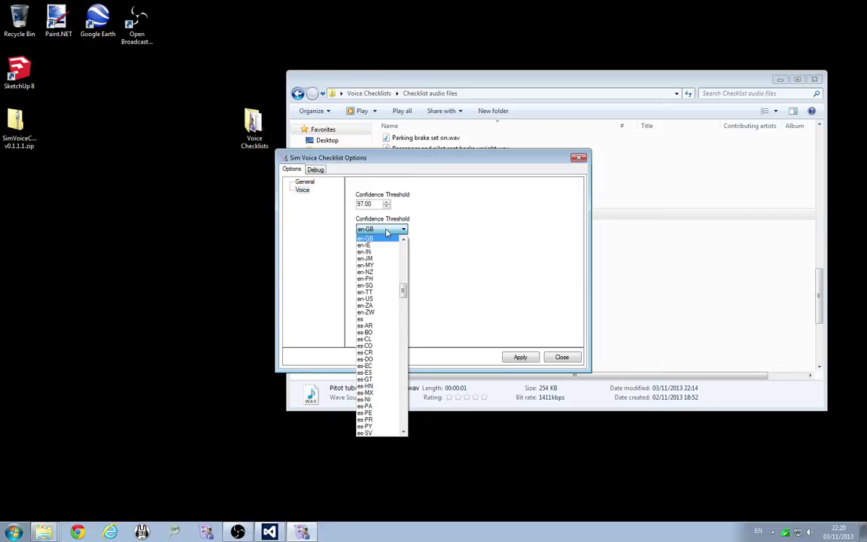
left_click_drag(403, 289, 422, 300)
left_click(421, 300)
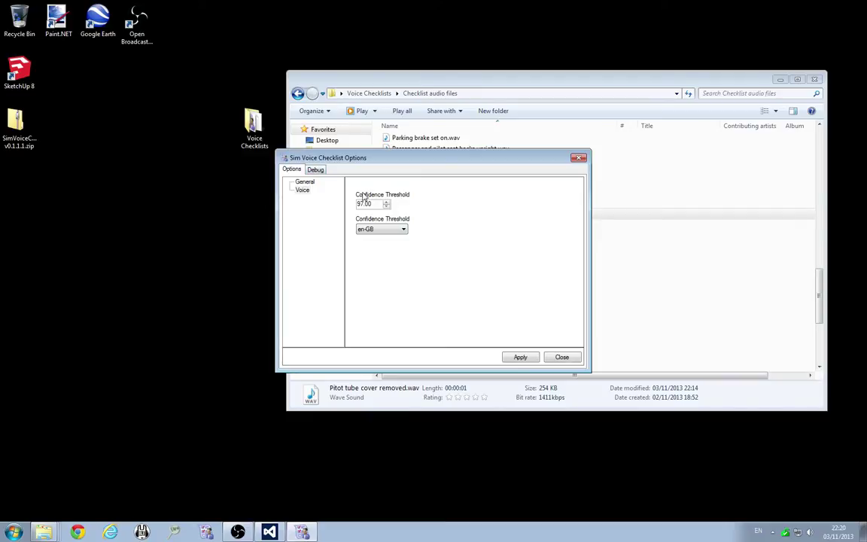
left_click(316, 170)
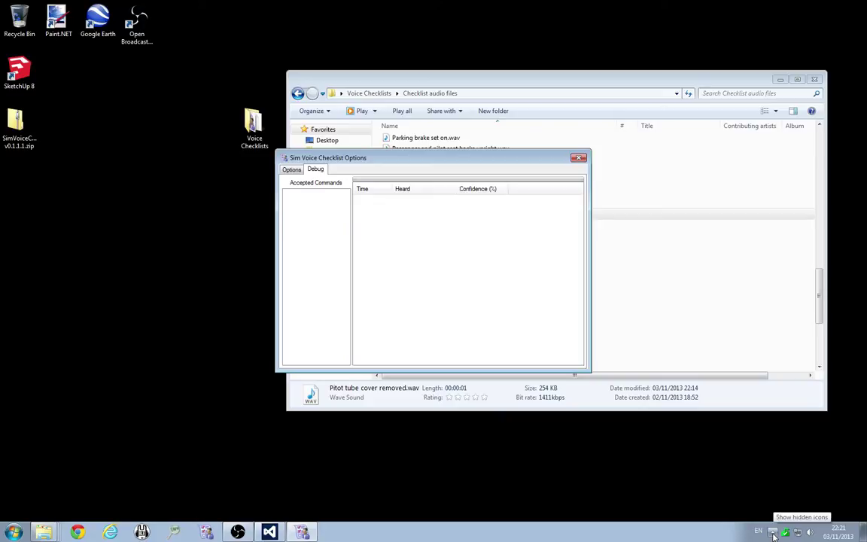
Choose Listen from the Sim Voice Checklist tray icon's menu to start voice recognition.
left_click(773, 532)
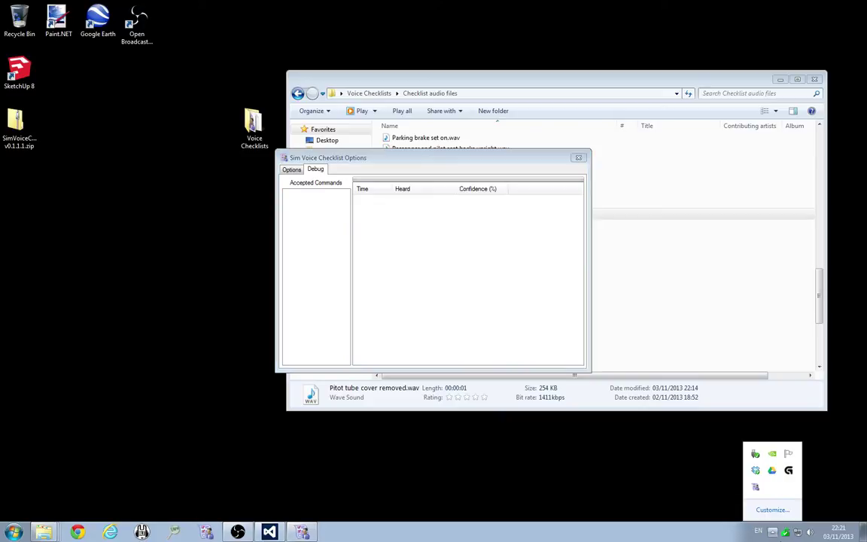
right_click(755, 486)
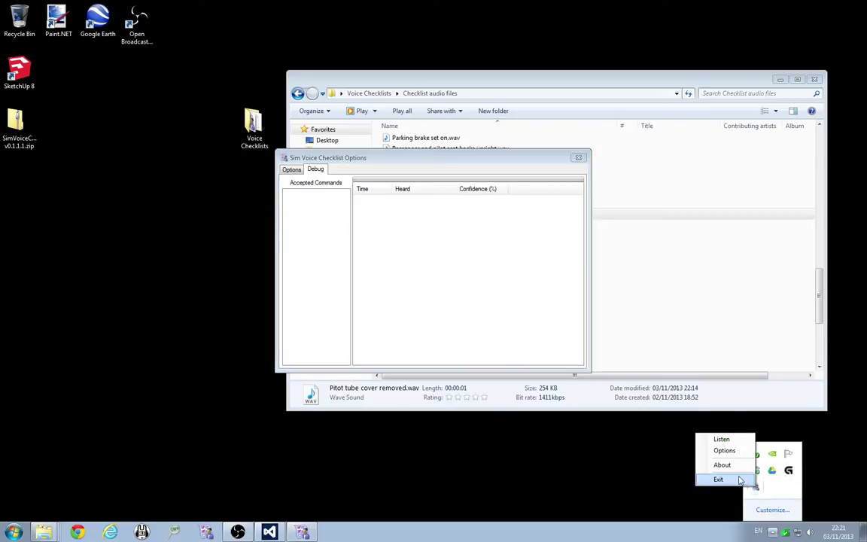
left_click(722, 440)
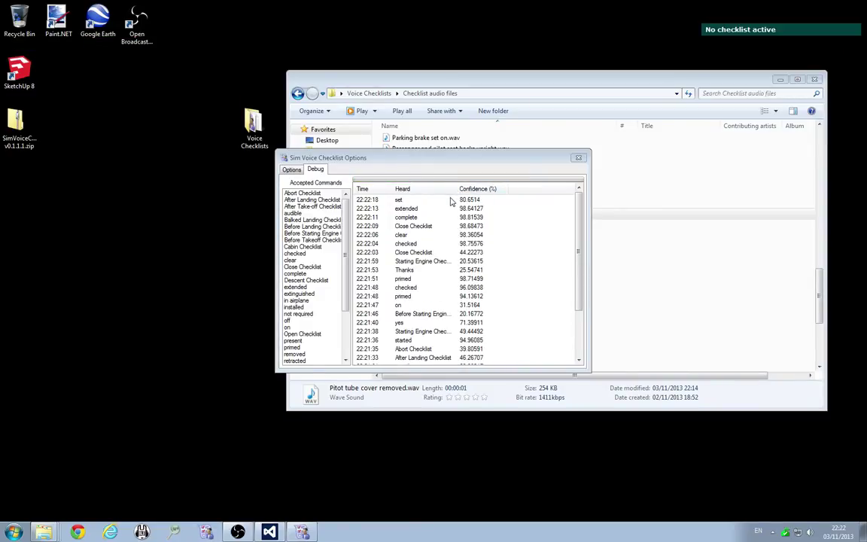
Alternate between the Options and Debug pages to watch heard phrases, then close the options window.
left_click(295, 171)
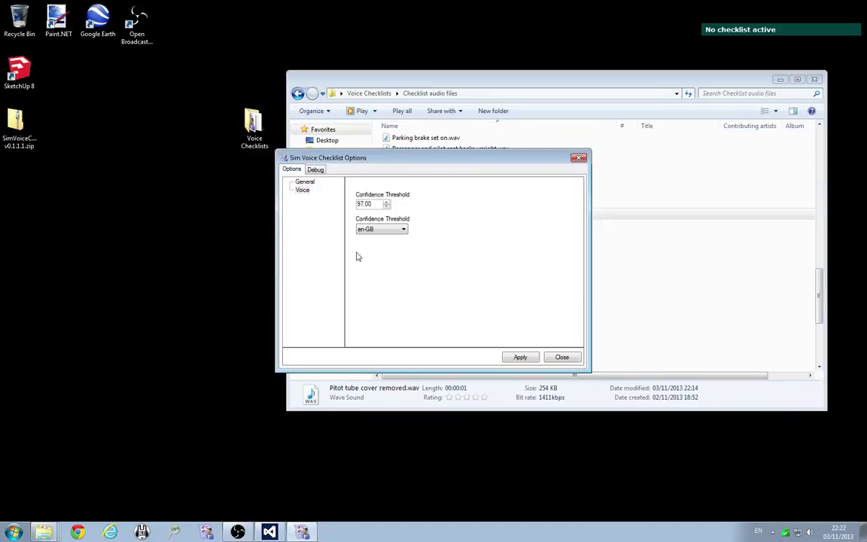
left_click(315, 170)
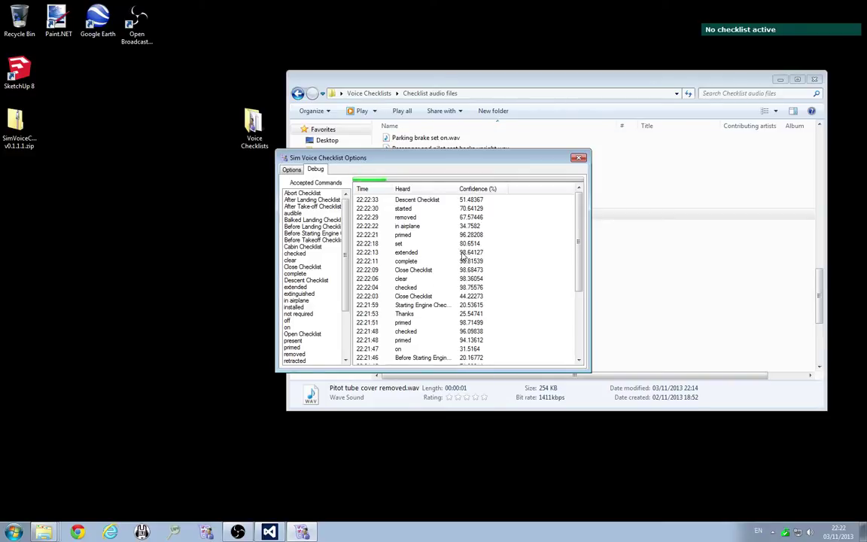
left_click(291, 170)
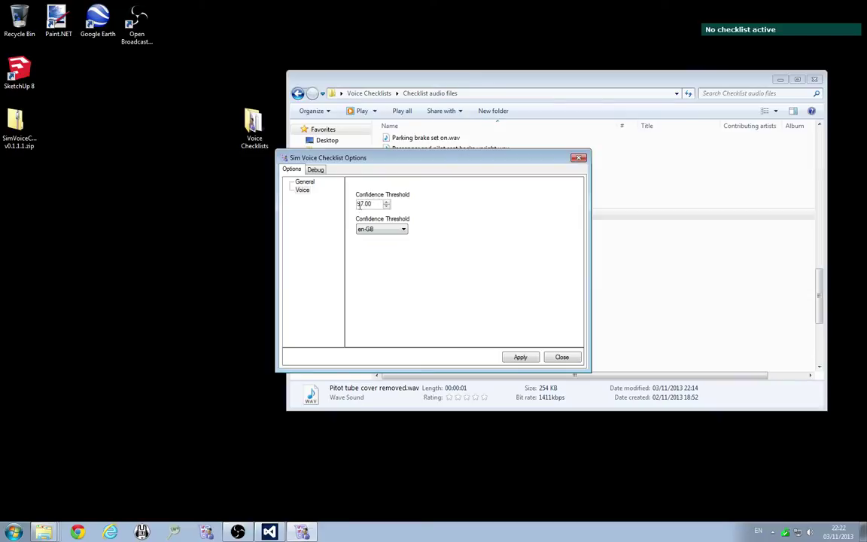
left_click(315, 170)
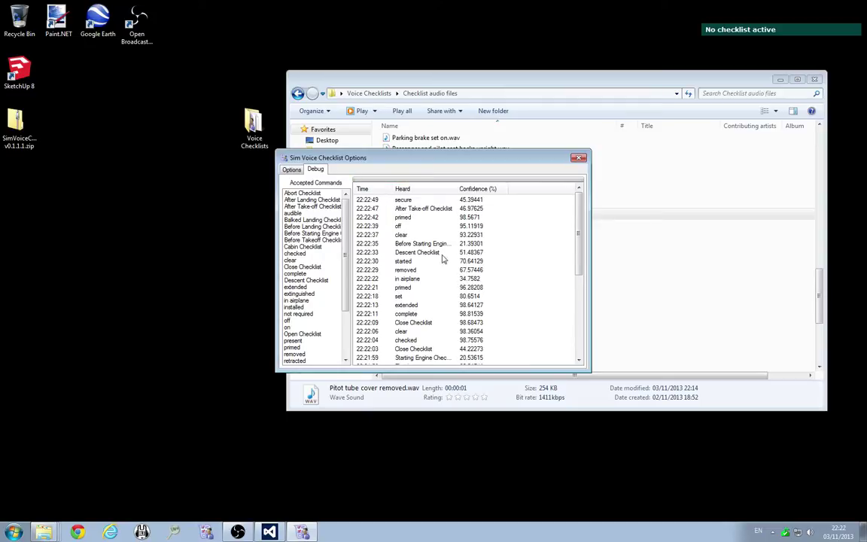
left_click(291, 170)
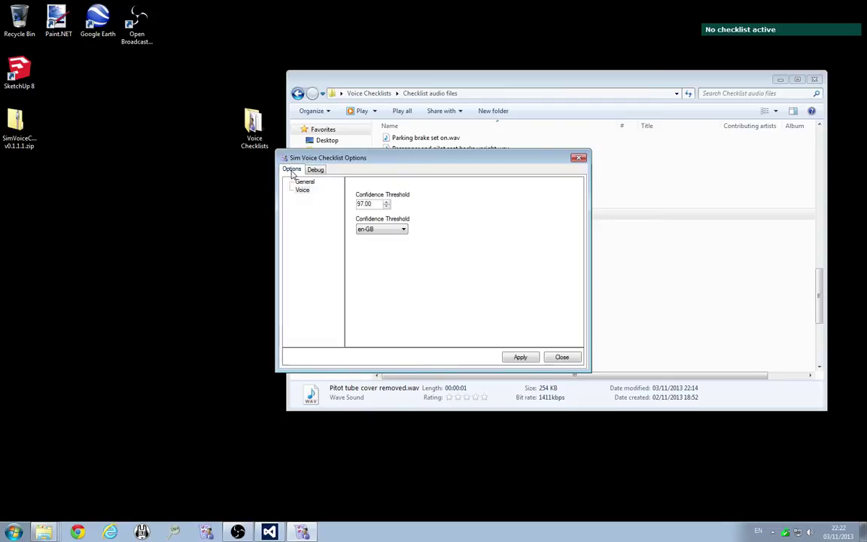
left_click(562, 358)
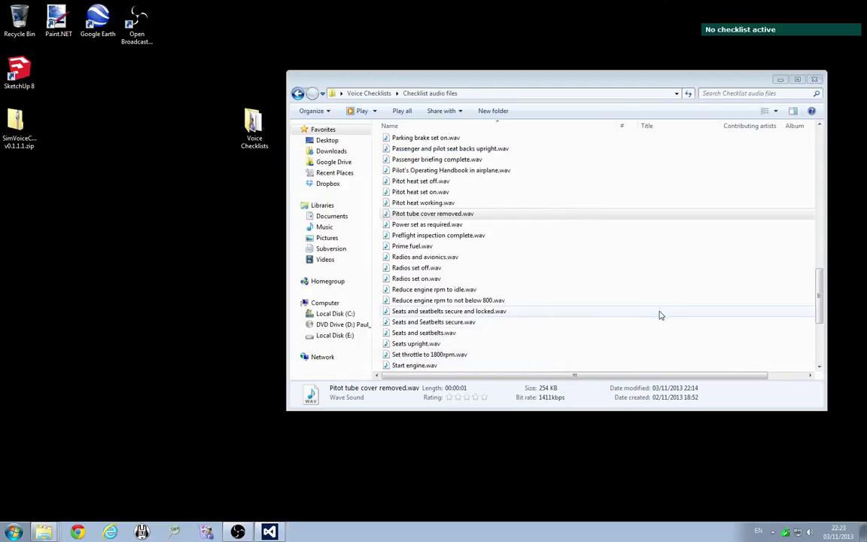
Minimise the Explorer window listing the checklist audio files.
left_click(780, 79)
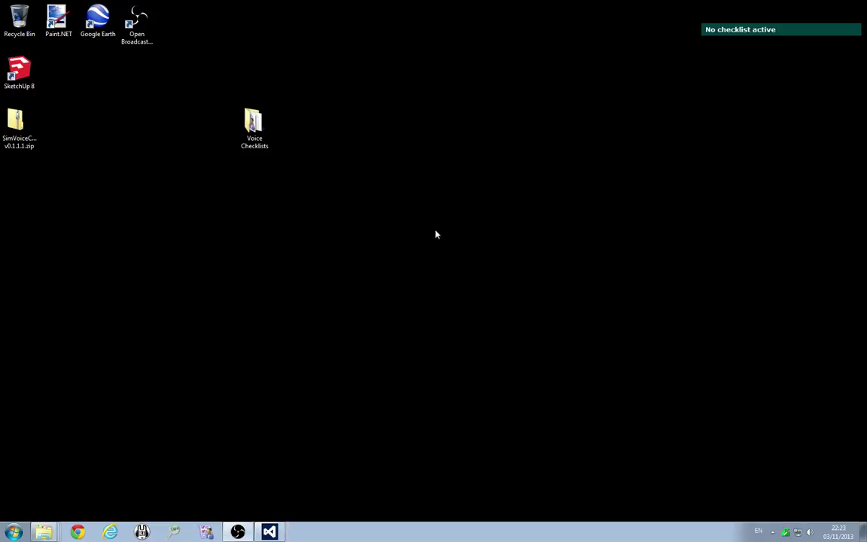